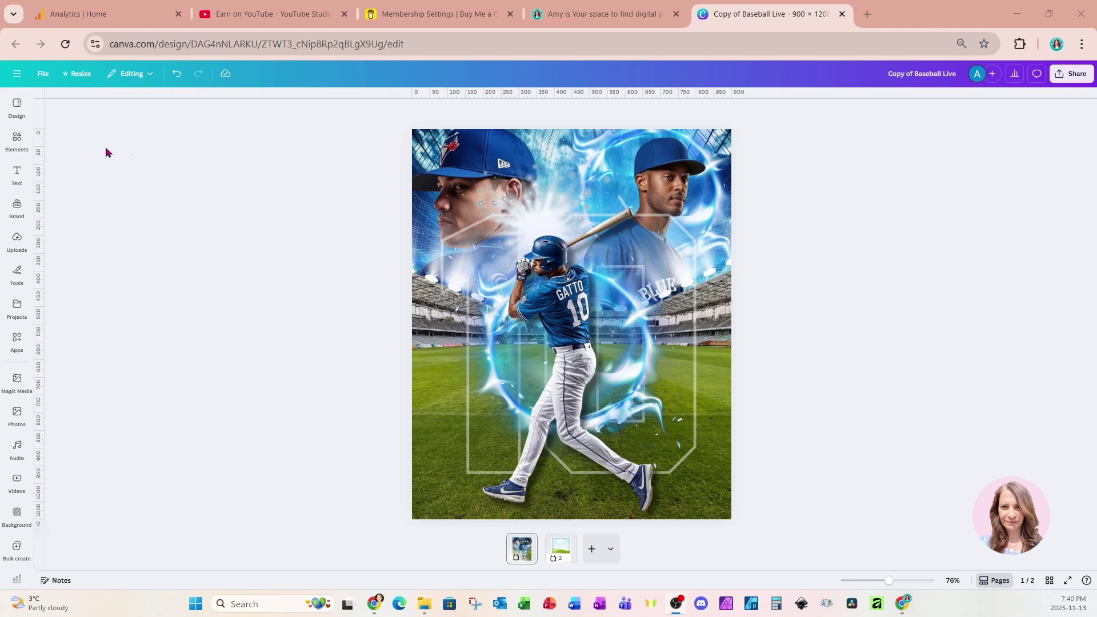
Search Elements for 'grunge border' and add the black grunge line graphic to the poster
left_click(17, 142)
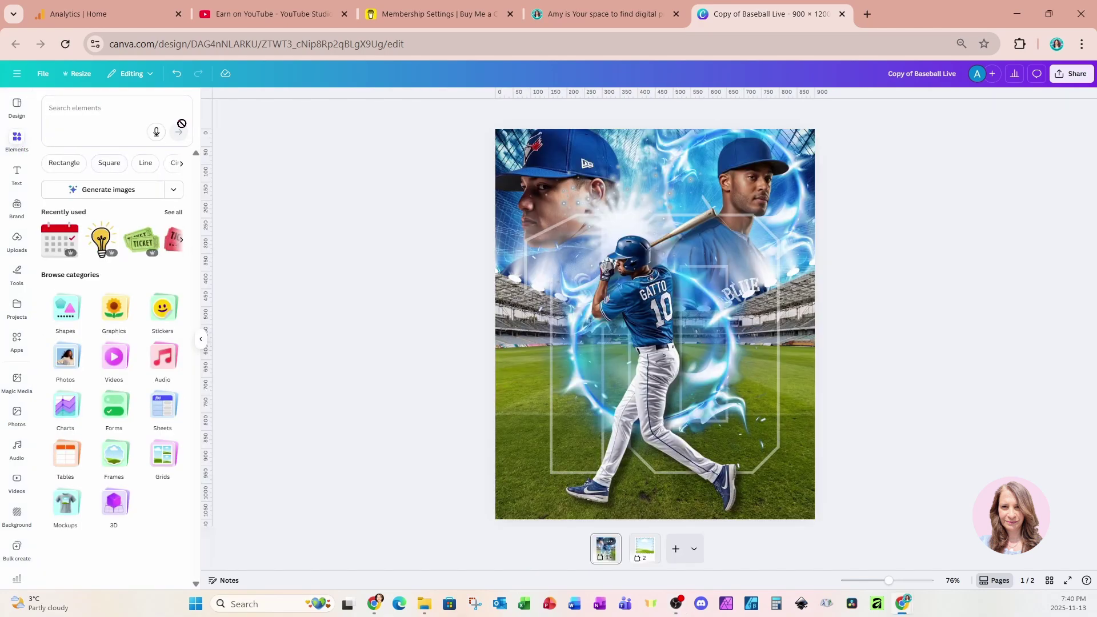
left_click(126, 112)
type("gru")
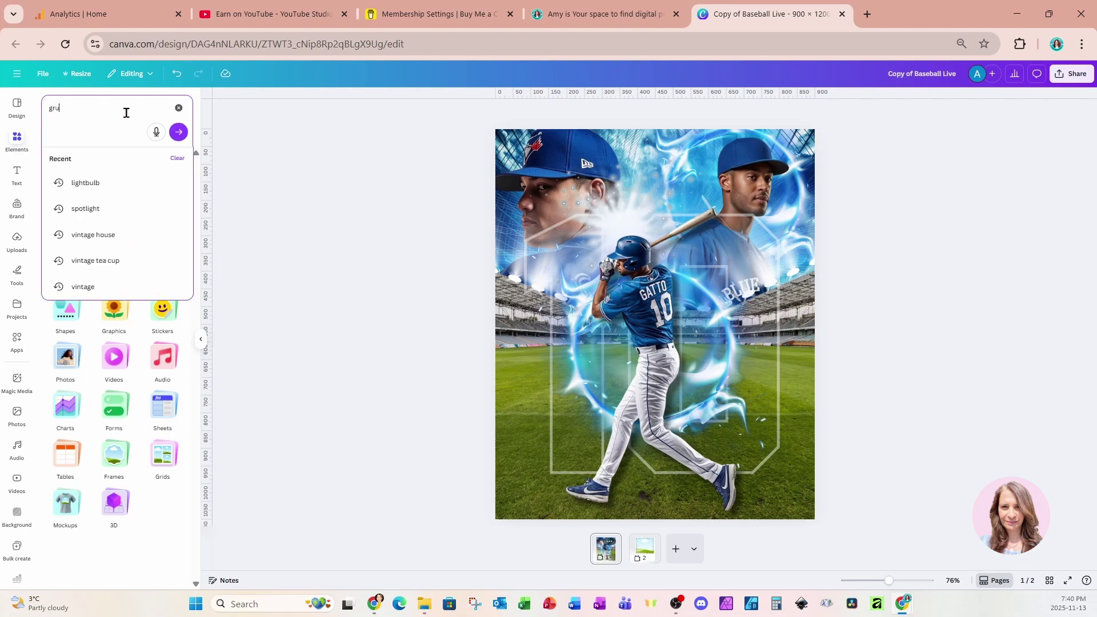
type("nge border")
key("Return")
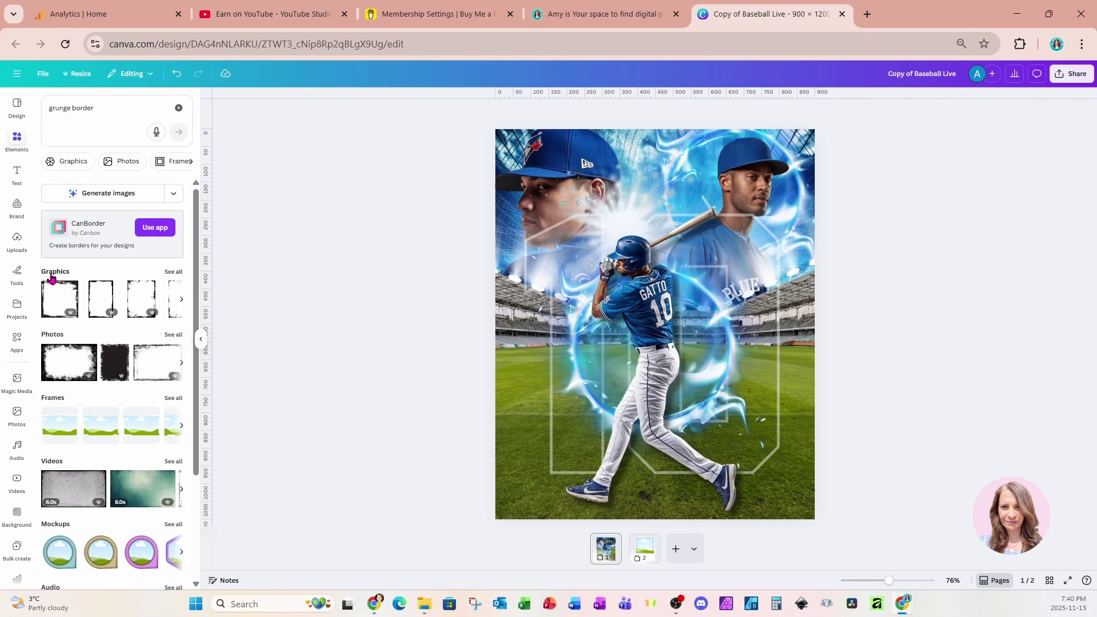
left_click(170, 272)
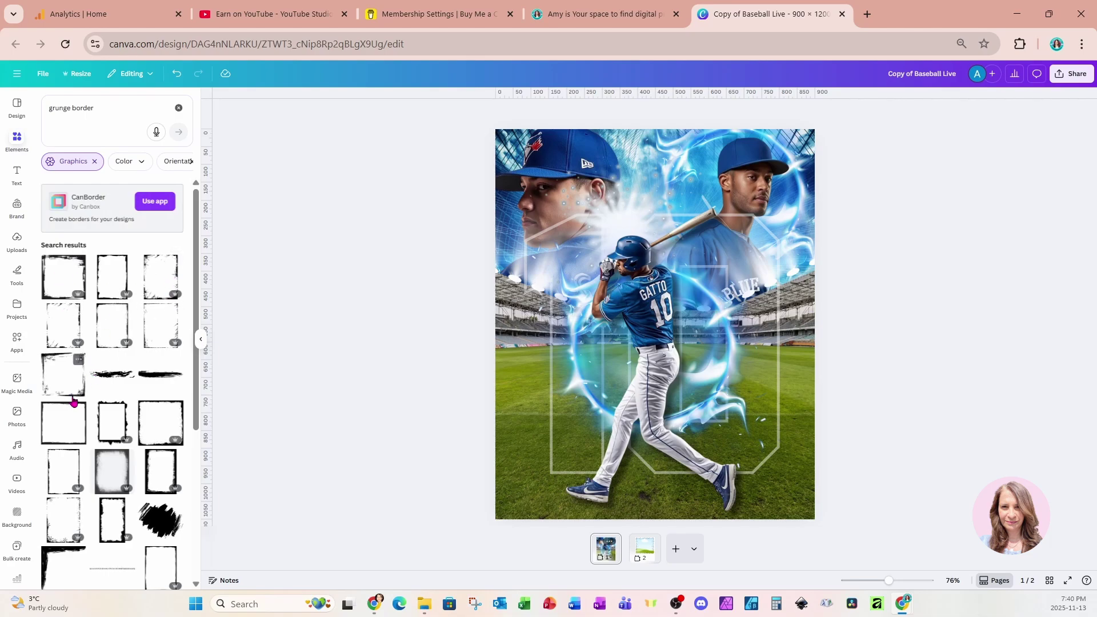
scroll(73, 401, "down", 3)
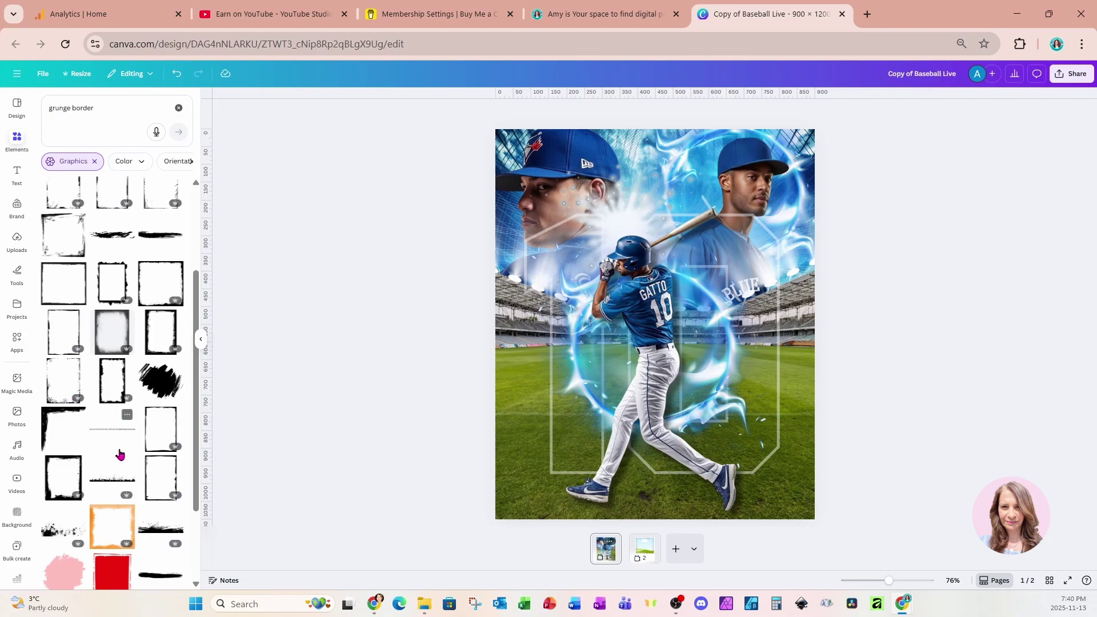
left_click(118, 485)
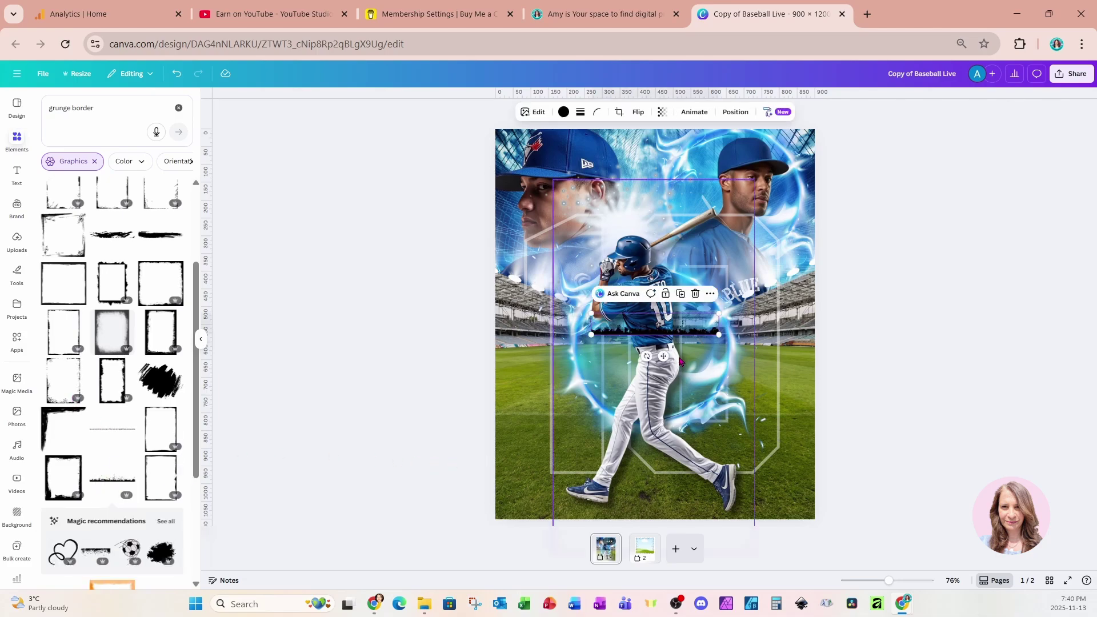
Make the grunge strip white, move it to the bottom edge, and place a duplicate along the top
left_click(564, 114)
left_click(49, 236)
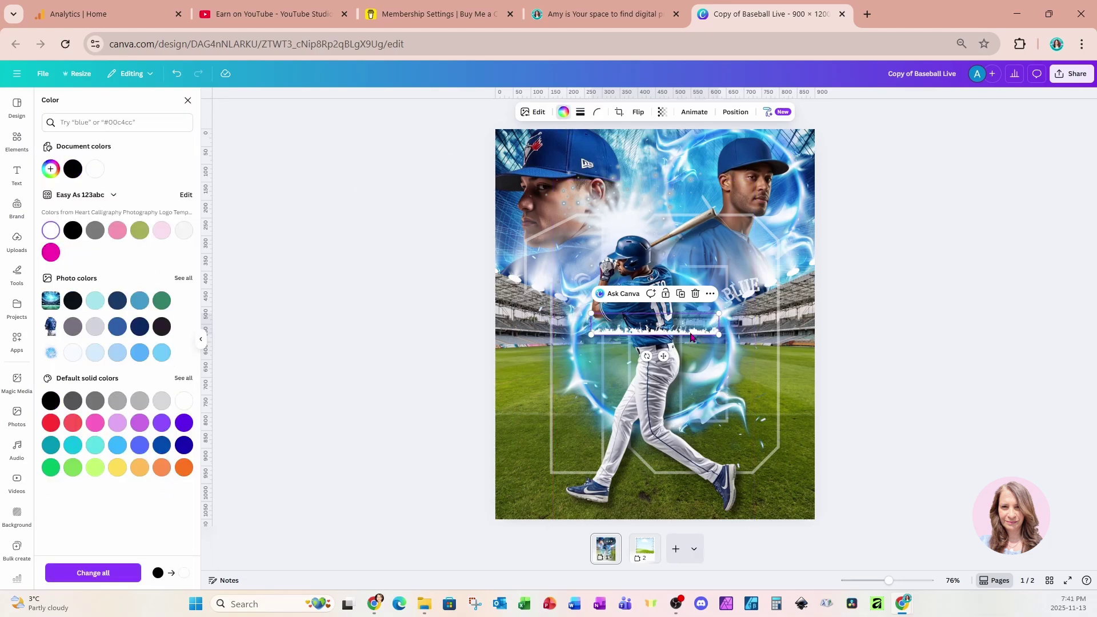
left_click_drag(691, 337, 814, 465)
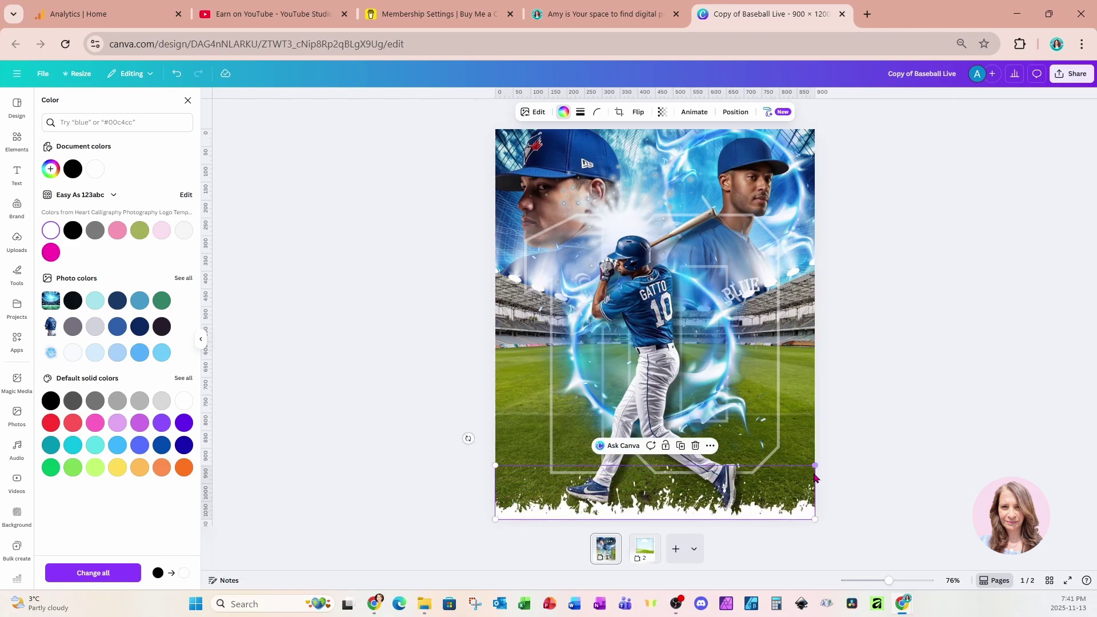
left_click(681, 446)
left_click_drag(688, 501, 679, 160)
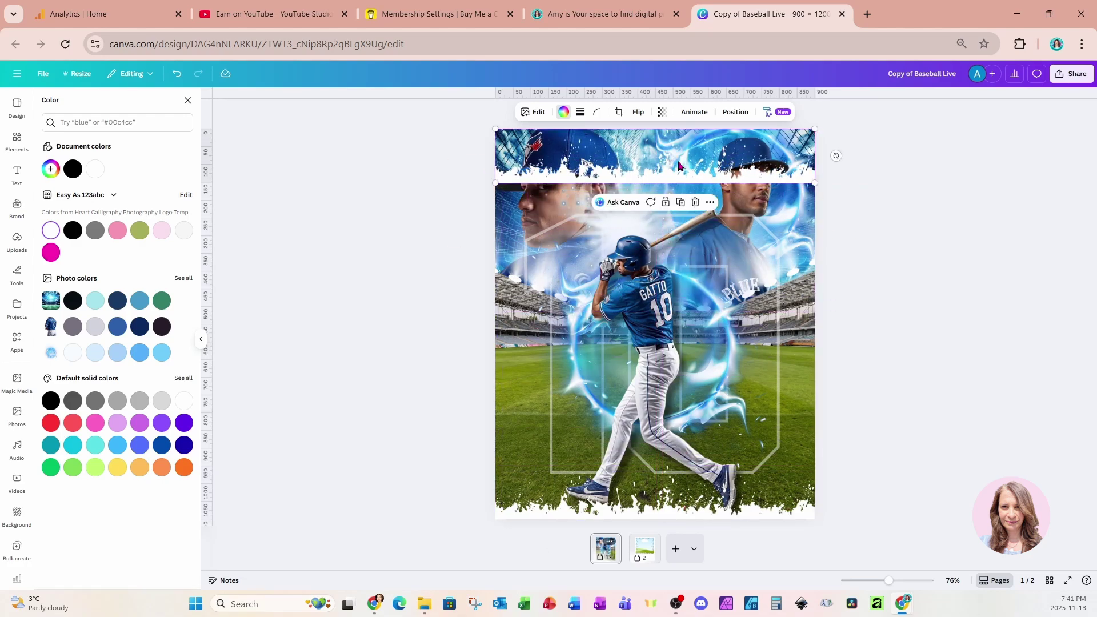
Flip the top strip vertically, then duplicate it and stand the copy full-height along the right edge
left_click(638, 113)
left_click(641, 155)
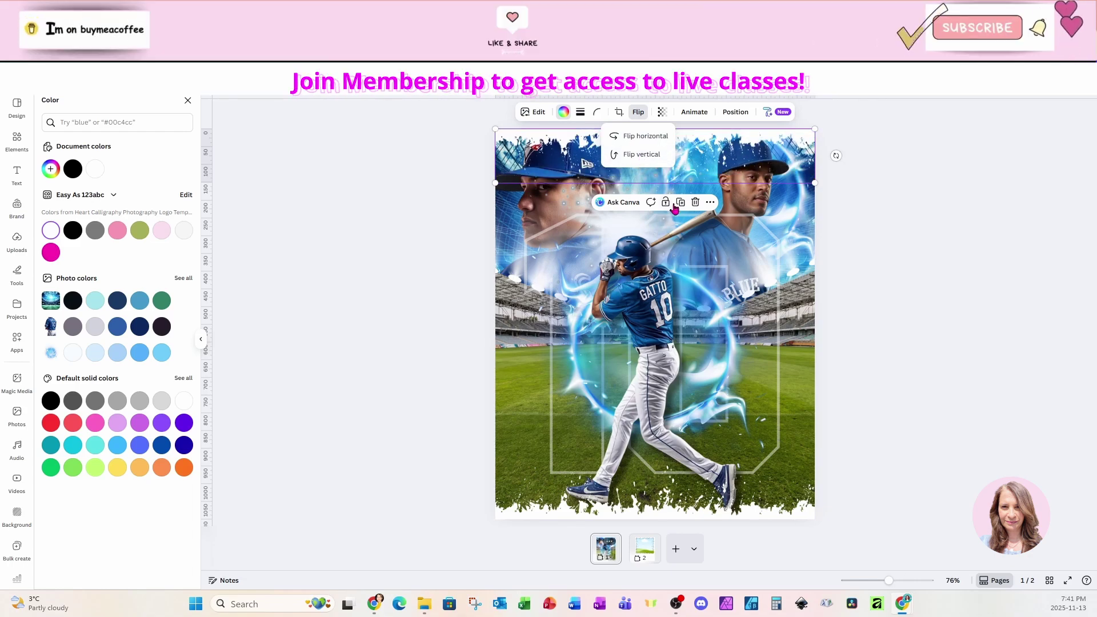
left_click(680, 204)
left_click_drag(728, 166, 729, 280)
left_click_drag(661, 327, 638, 280)
left_click_drag(677, 366, 799, 369)
left_click_drag(760, 448, 750, 520)
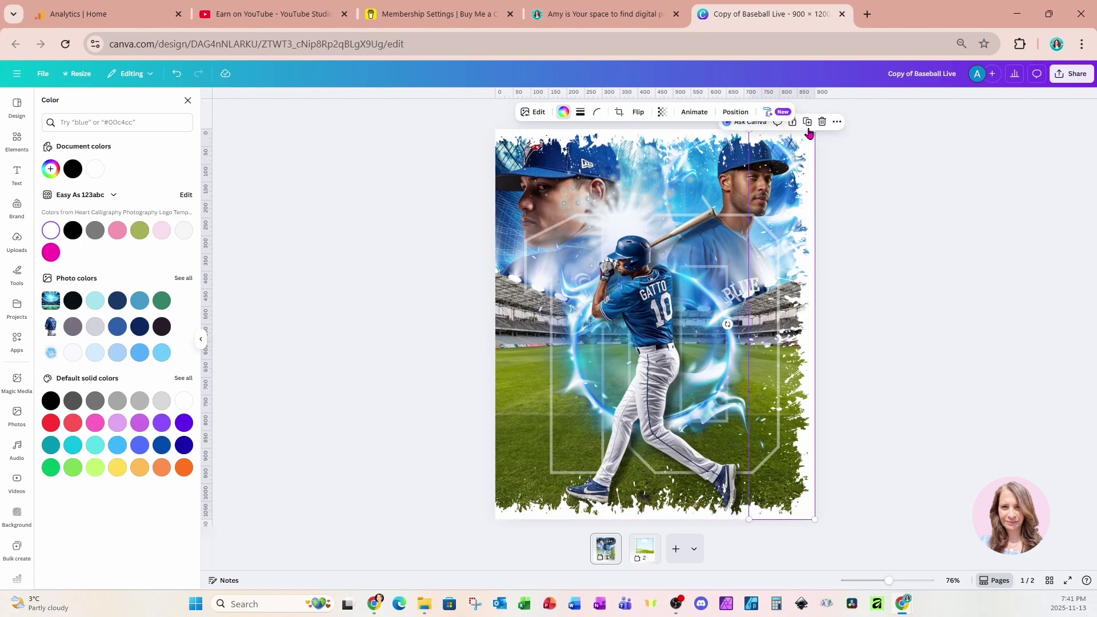
Move a strip to the left edge, flipped horizontally and vertically so its rough edge faces inward
left_click_drag(804, 259, 539, 257)
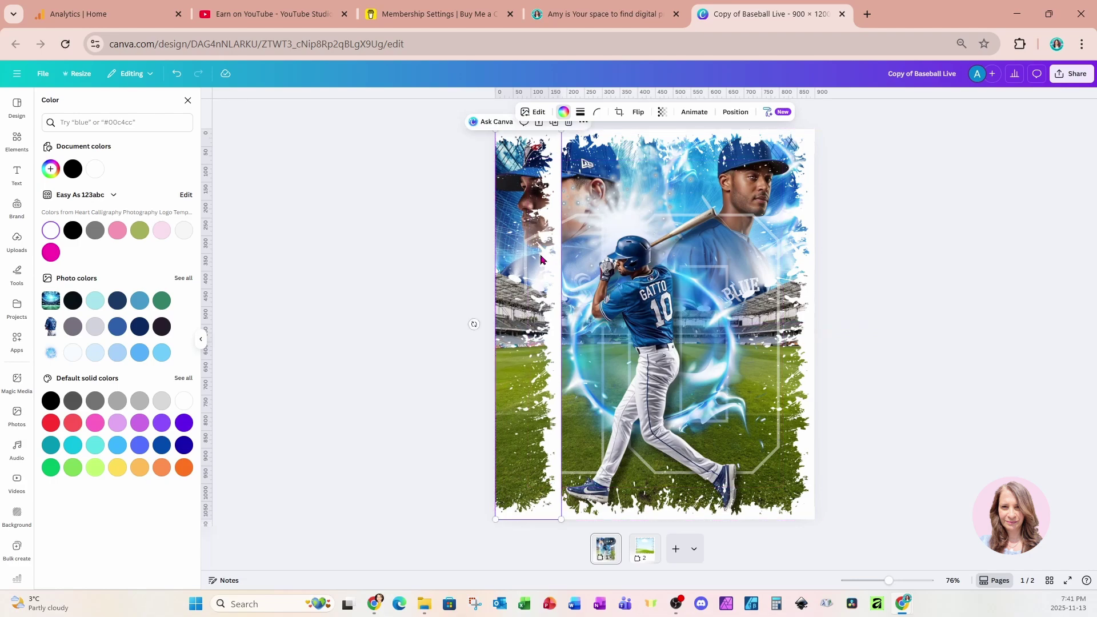
left_click(646, 117)
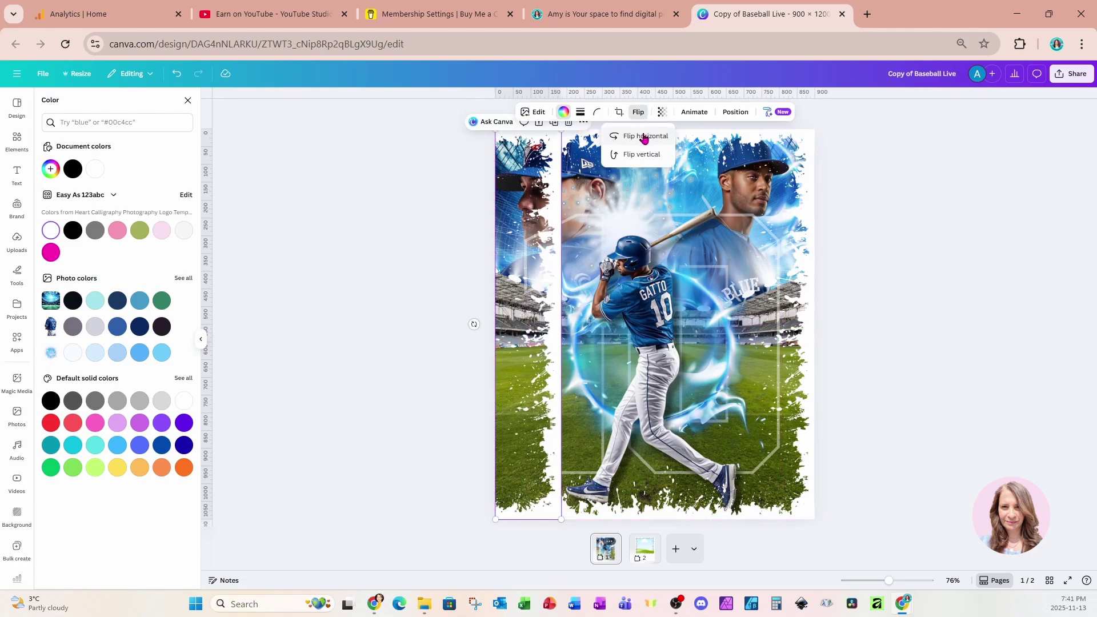
left_click(644, 137)
left_click(644, 142)
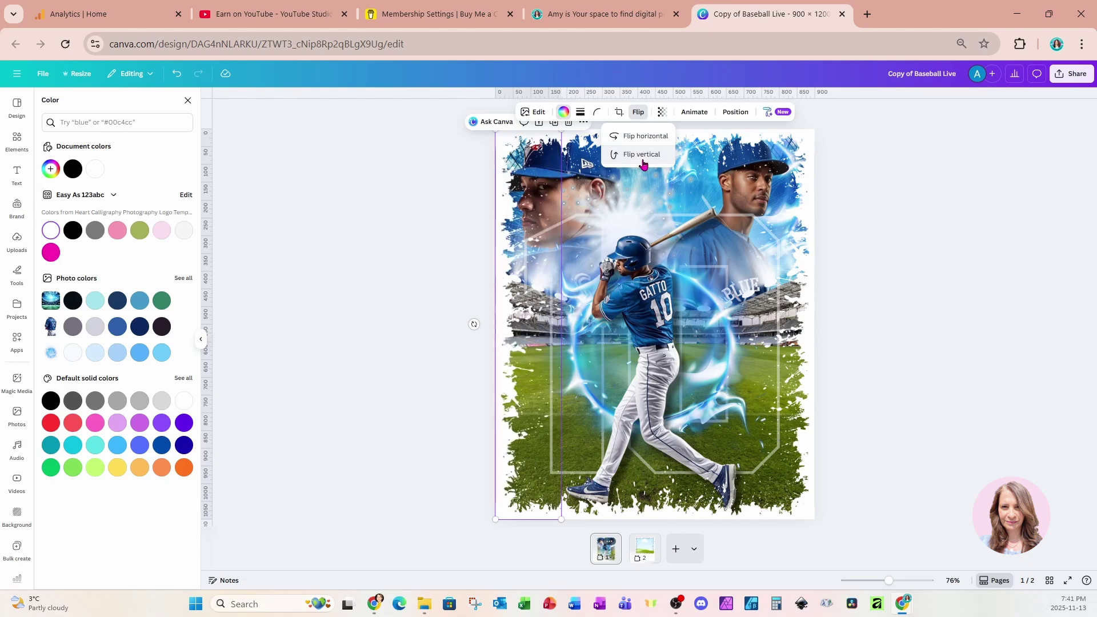
key("Escape")
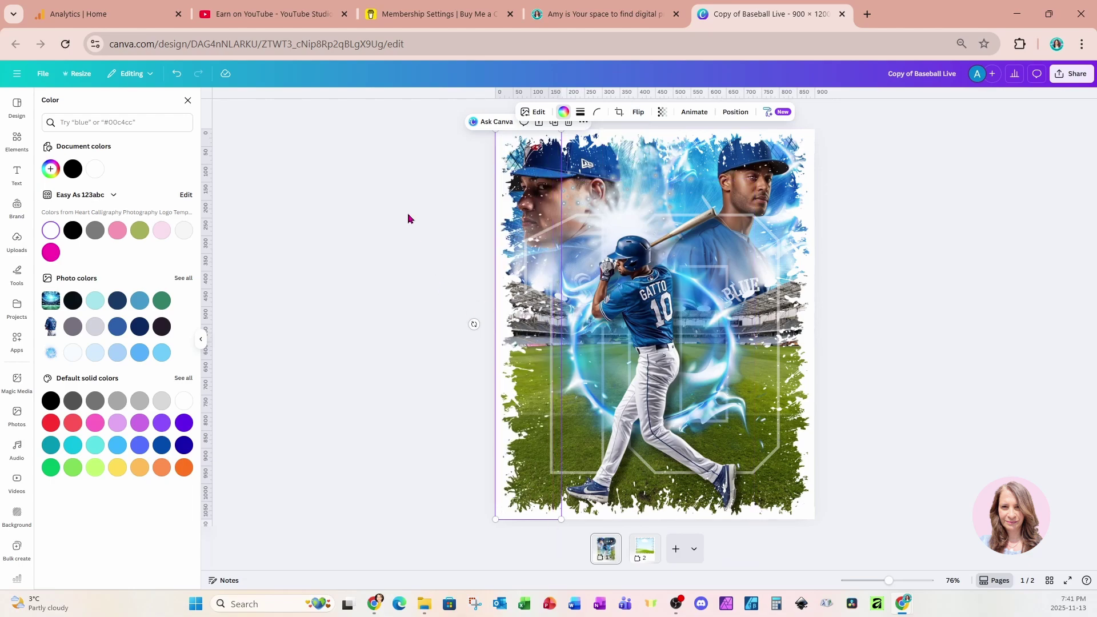
key("Escape")
left_click(849, 216)
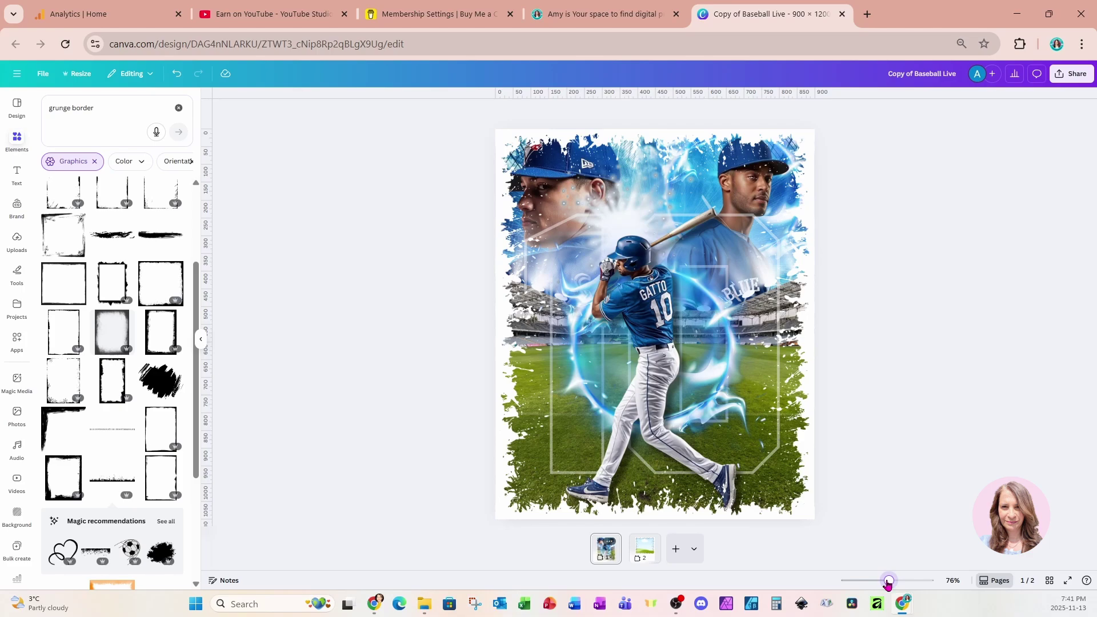
left_click_drag(887, 582, 889, 581)
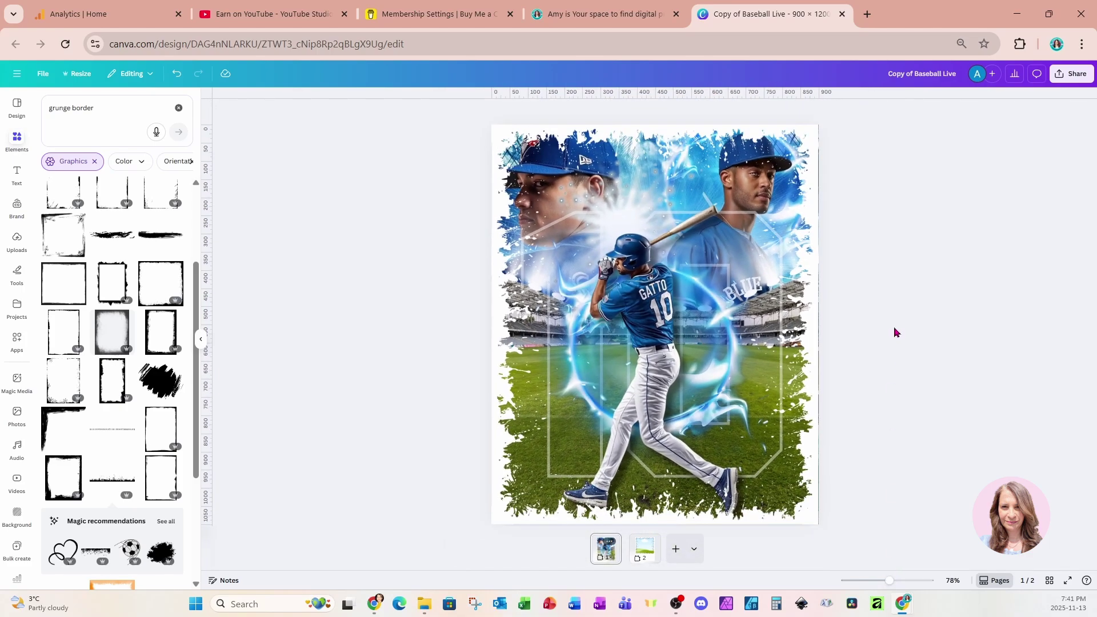
left_click(817, 197)
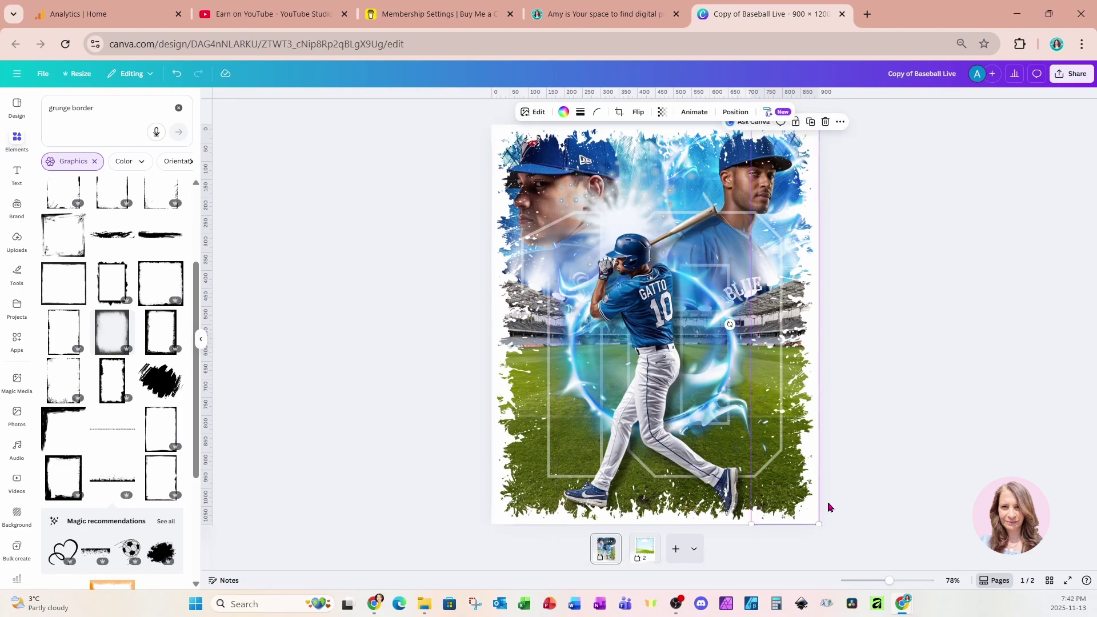
left_click(879, 353)
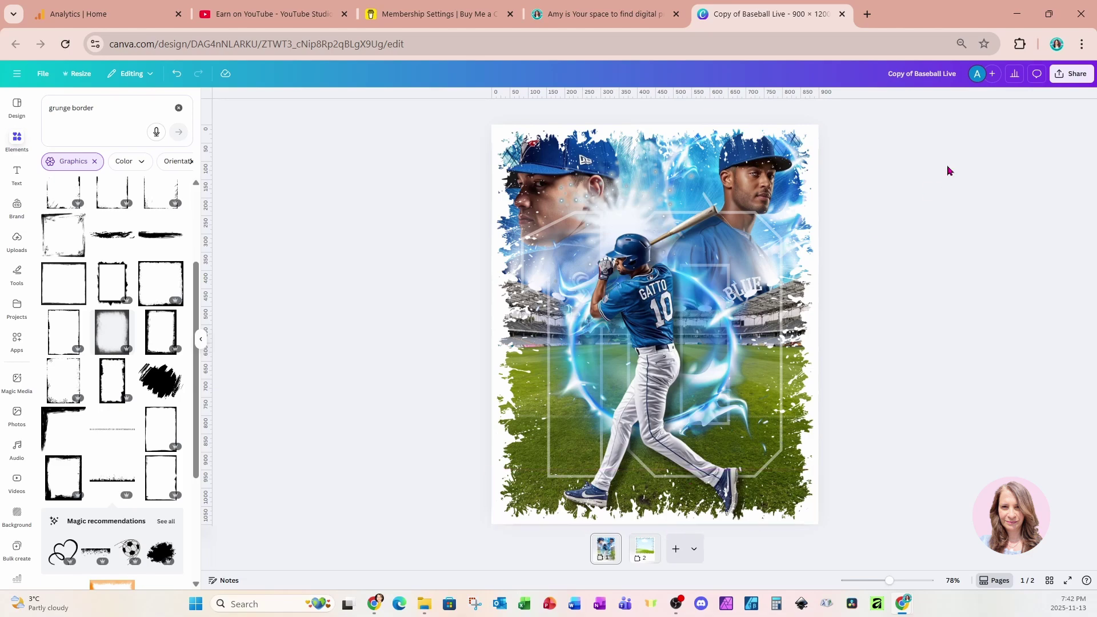
Download only page 1 of the poster as a 900 × 1,100 px PNG
left_click(1077, 77)
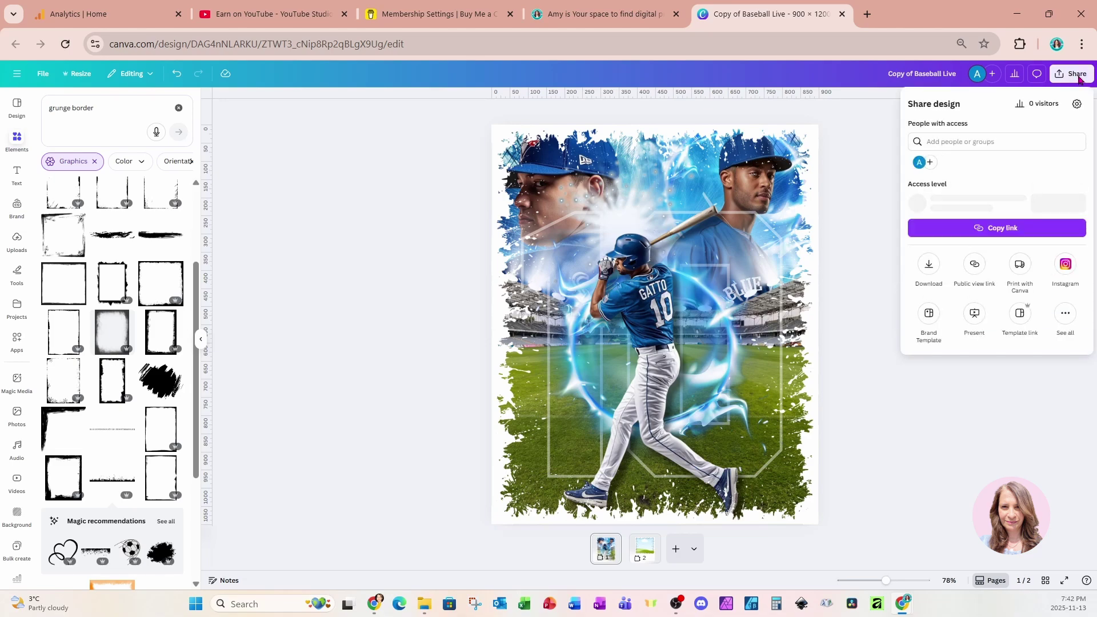
left_click(927, 267)
left_click(927, 268)
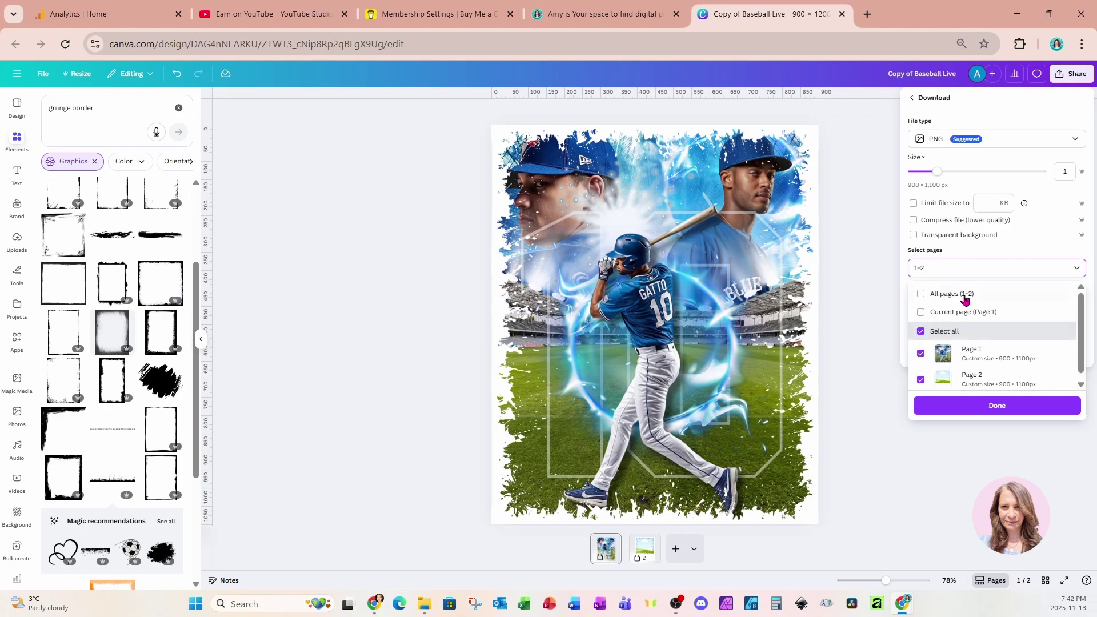
left_click(965, 313)
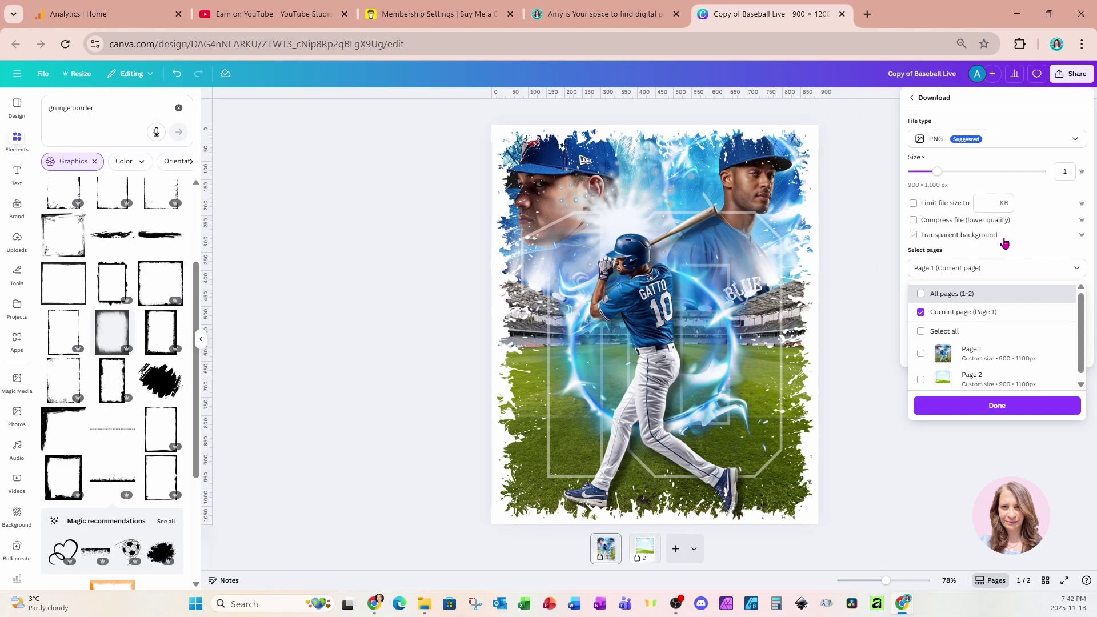
scroll(971, 377, "down", 1)
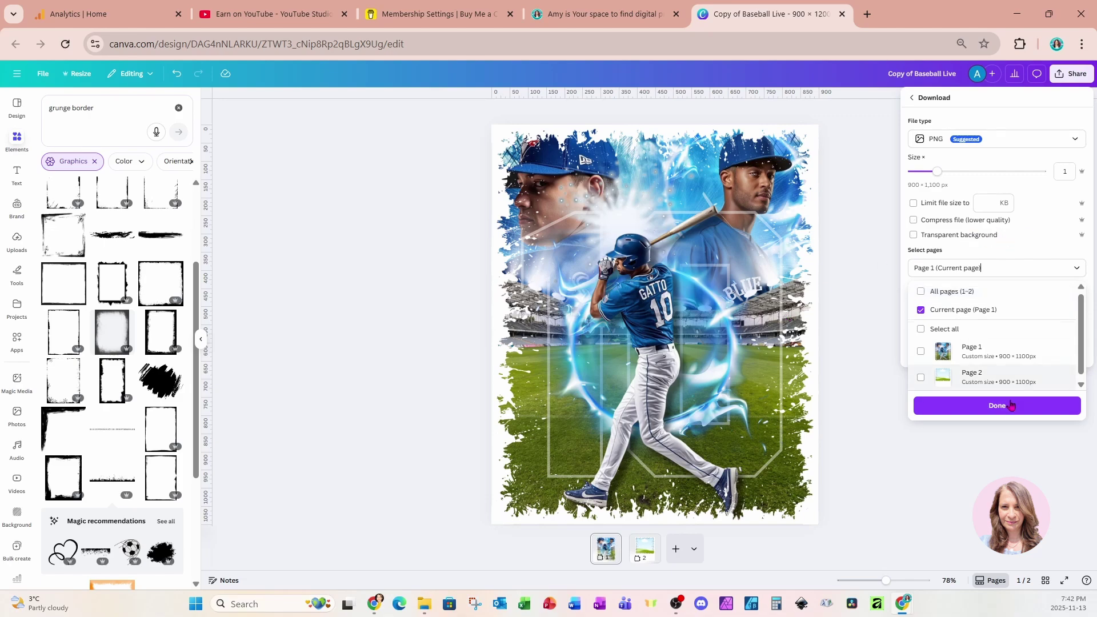
left_click(953, 405)
left_click(954, 321)
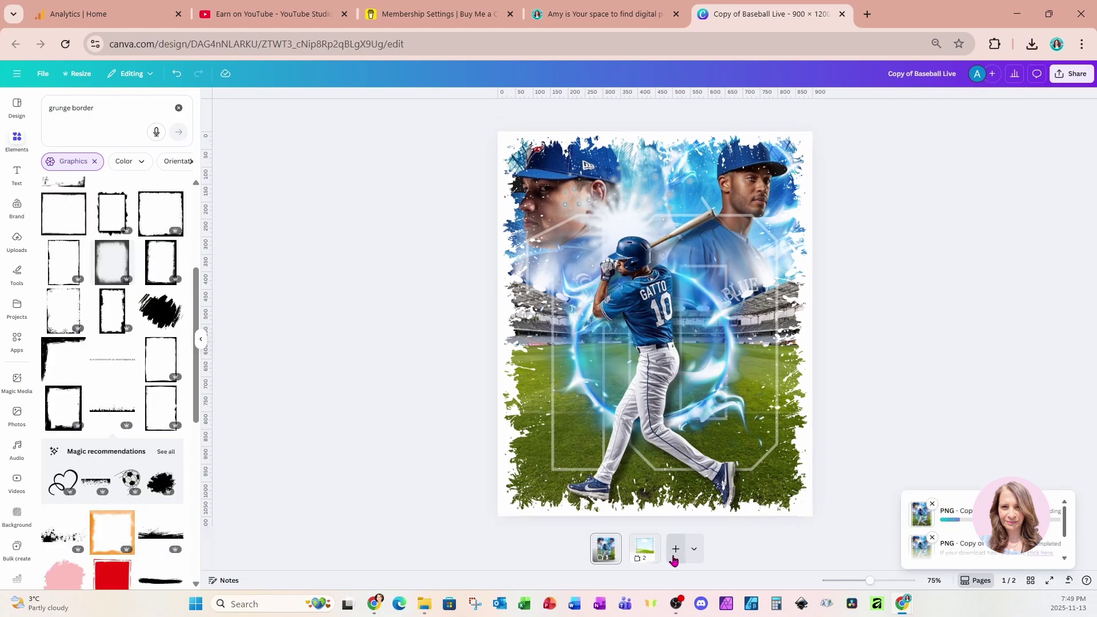
Add a third page holding the downloaded poster PNG on a light grey-blue background
left_click(675, 549)
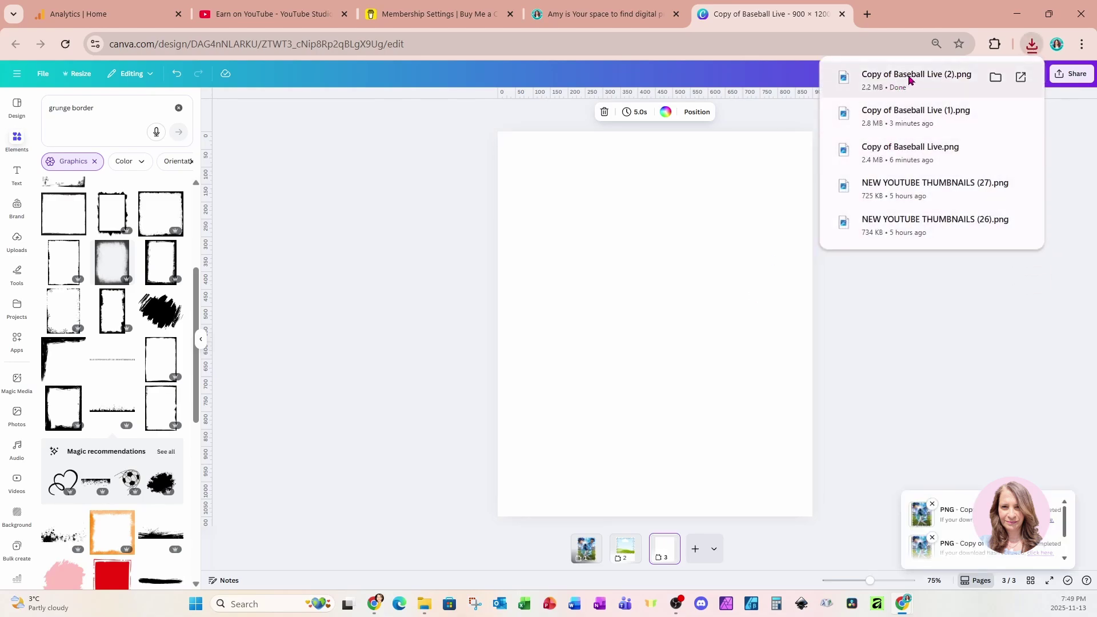
left_click_drag(921, 80, 647, 302)
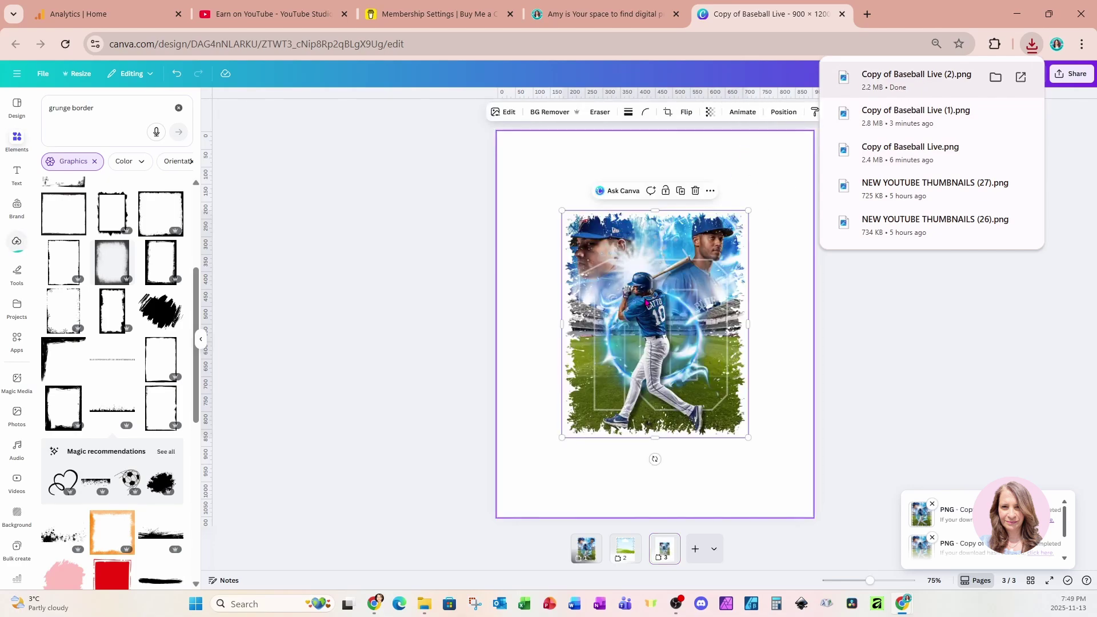
left_click(546, 160)
left_click(692, 113)
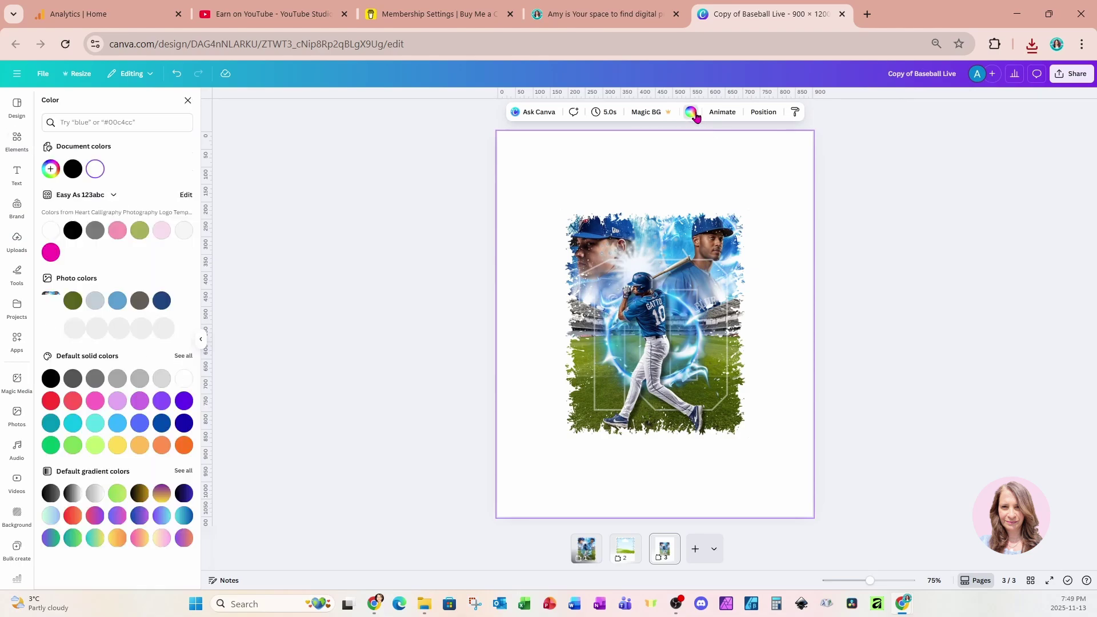
left_click(95, 301)
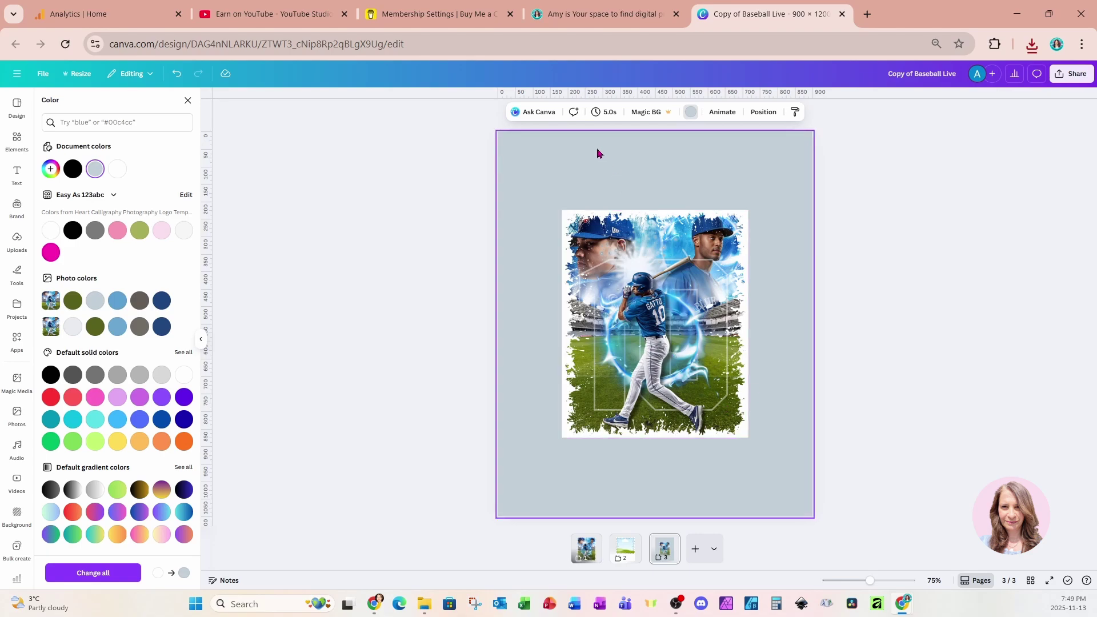
left_click(636, 254)
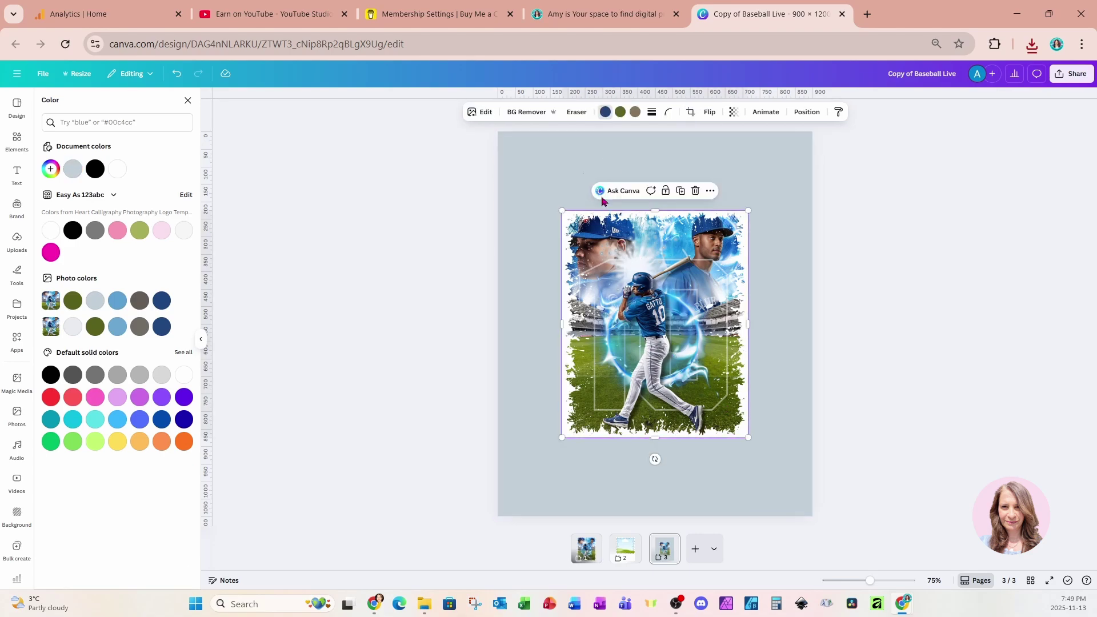
left_click(524, 113)
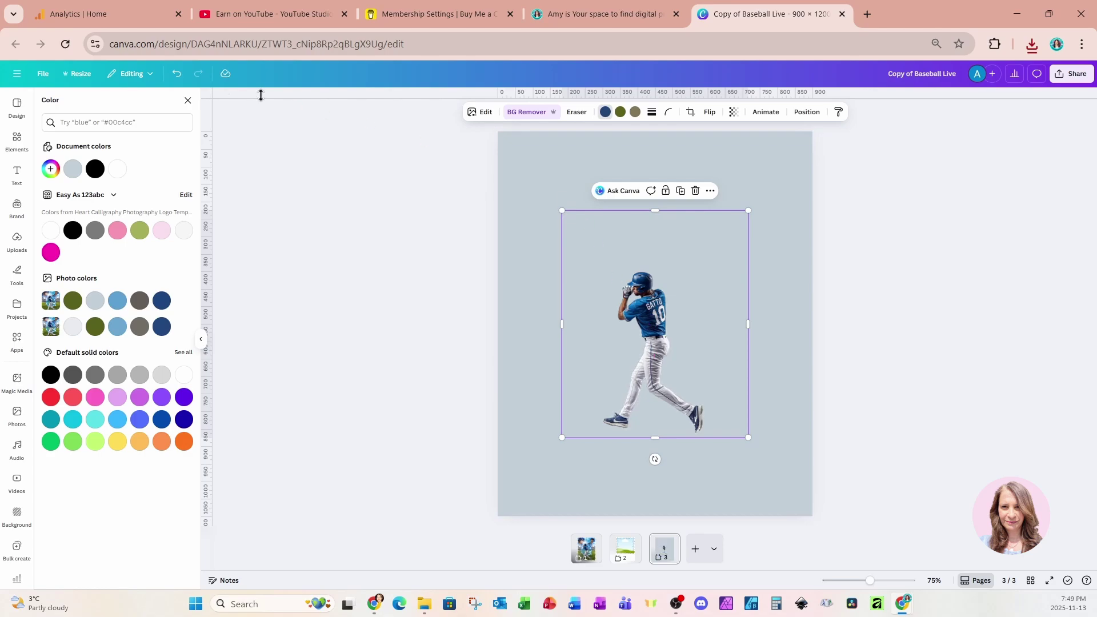
left_click(176, 75)
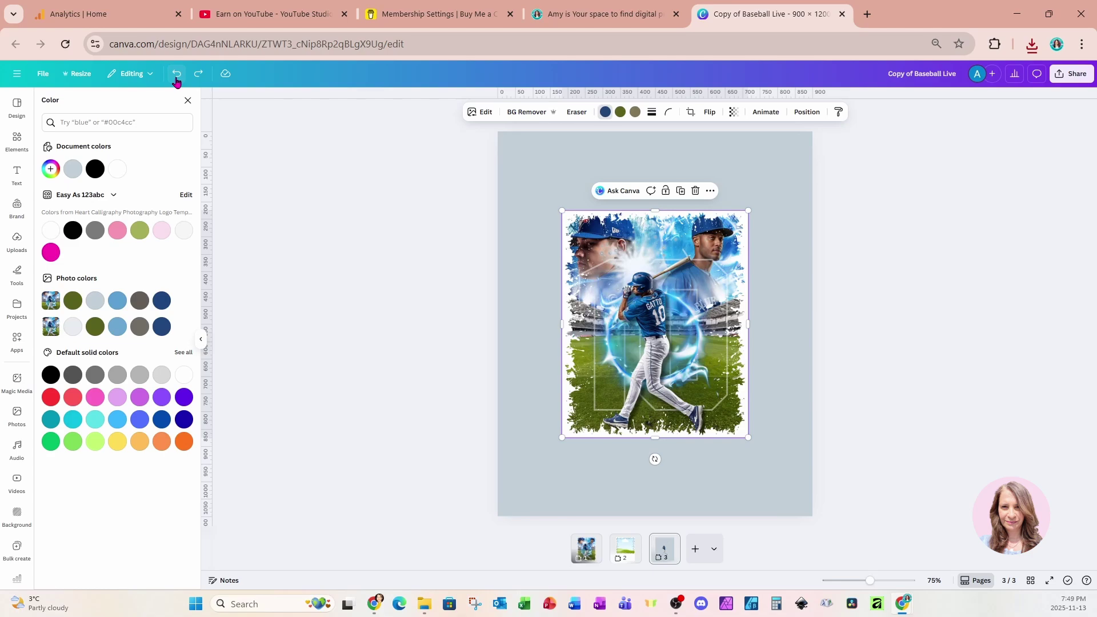
Magic Grab the poster picture by painting over it with a size-84 brush
left_click(472, 113)
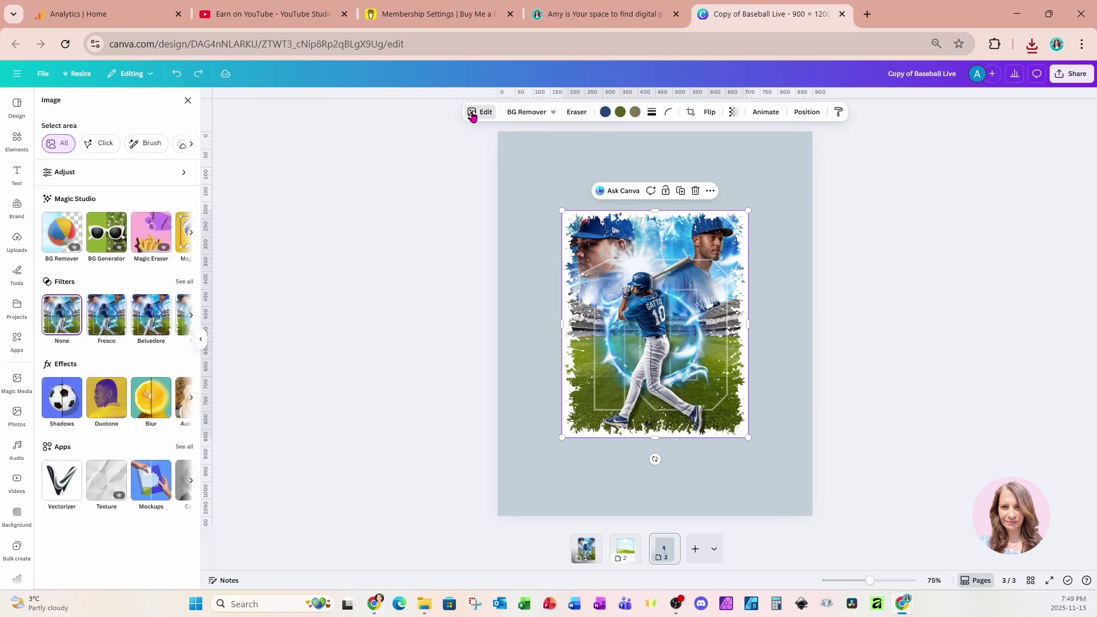
left_click(191, 236)
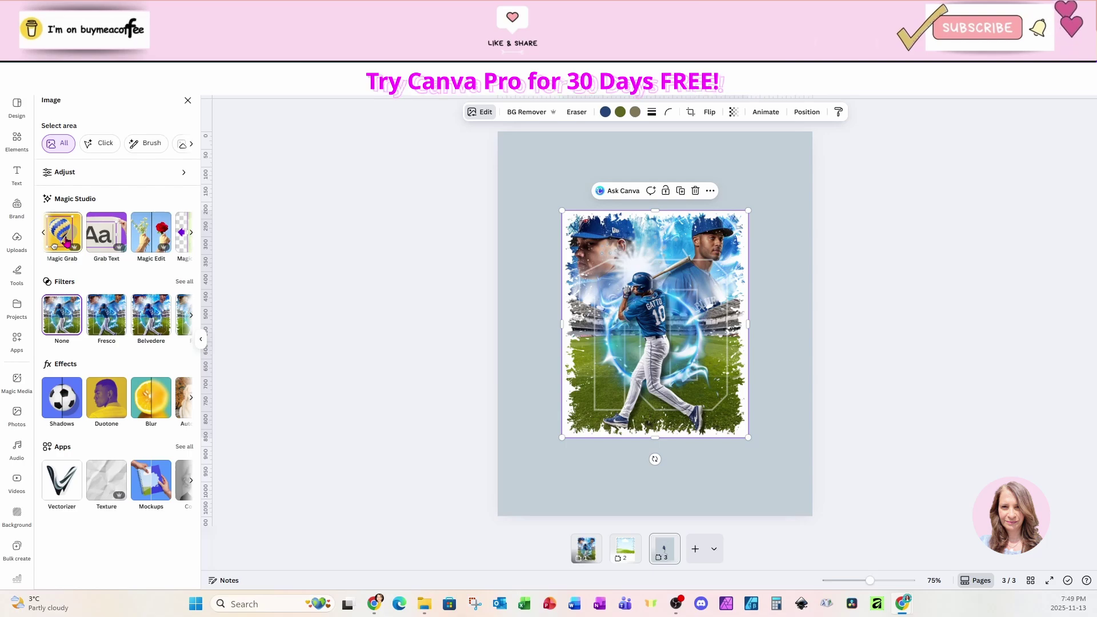
left_click(66, 241)
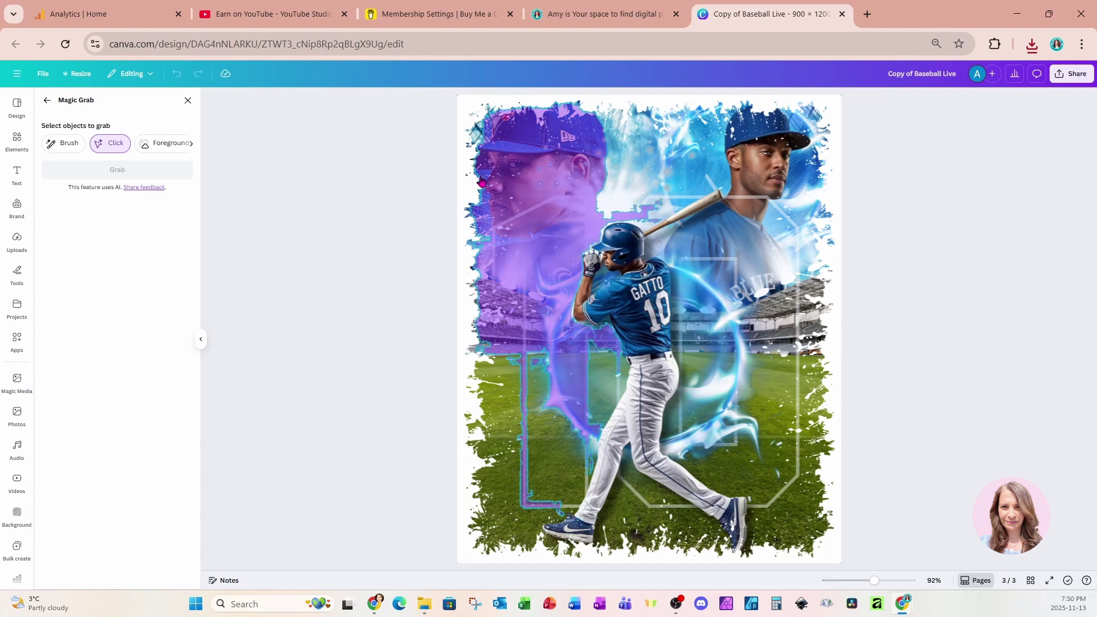
left_click(531, 162)
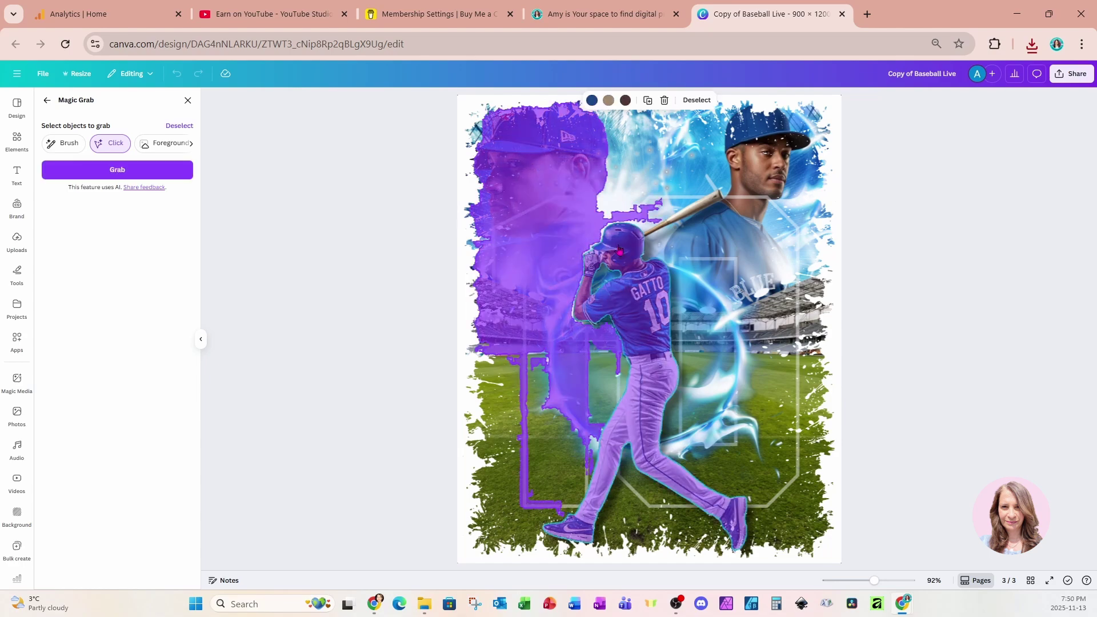
left_click(64, 144)
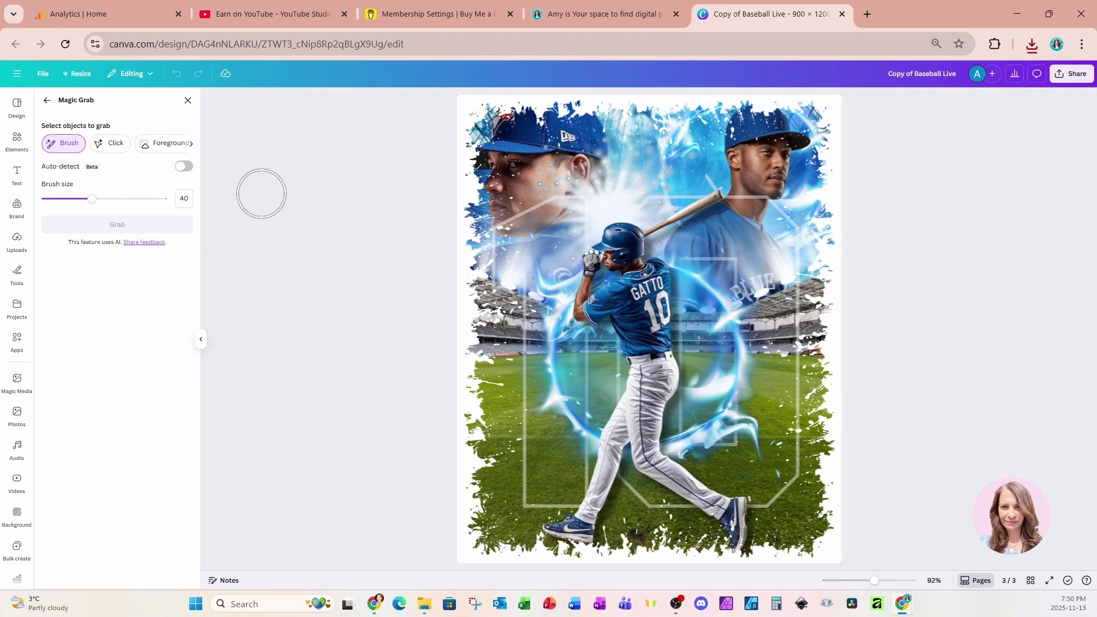
left_click_drag(92, 200, 146, 201)
mouse_move(508, 154)
left_mouse_down()
mouse_move(785, 144)
mouse_move(775, 343)
mouse_move(784, 505)
mouse_move(513, 512)
mouse_move(521, 281)
mouse_move(510, 229)
mouse_move(563, 148)
mouse_move(632, 153)
mouse_move(638, 190)
mouse_move(608, 236)
mouse_move(578, 483)
mouse_move(713, 214)
mouse_move(702, 310)
mouse_move(718, 429)
mouse_move(688, 432)
left_mouse_up()
left_click(112, 225)
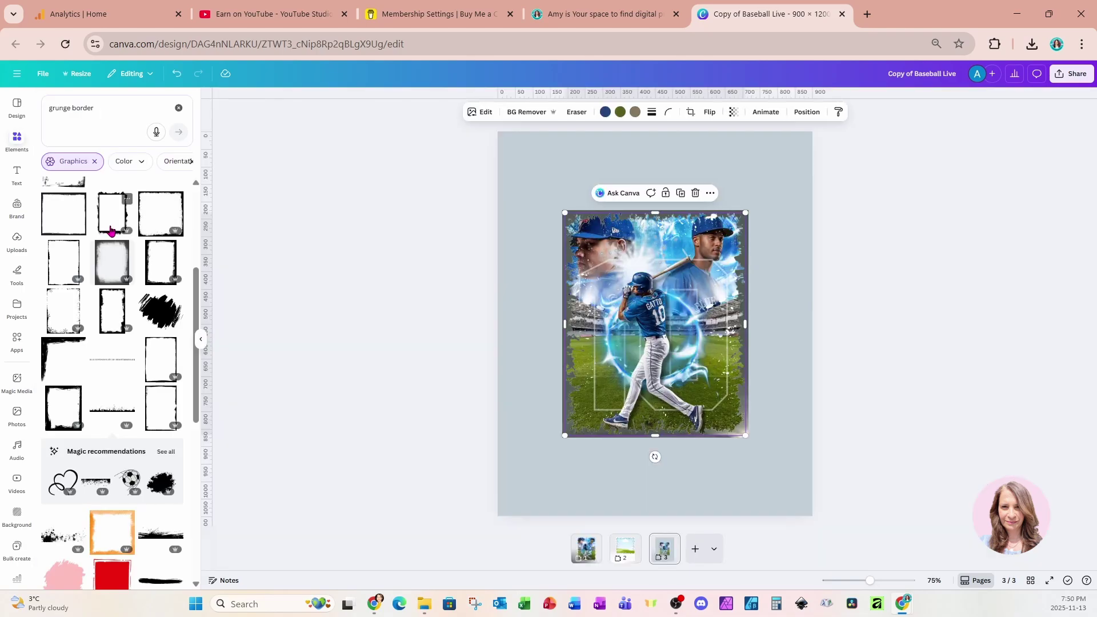
Delete the dark backing rectangle and enlarge the grunge-edged cutout to fill page 3
left_click_drag(640, 350, 665, 353)
left_click(611, 362)
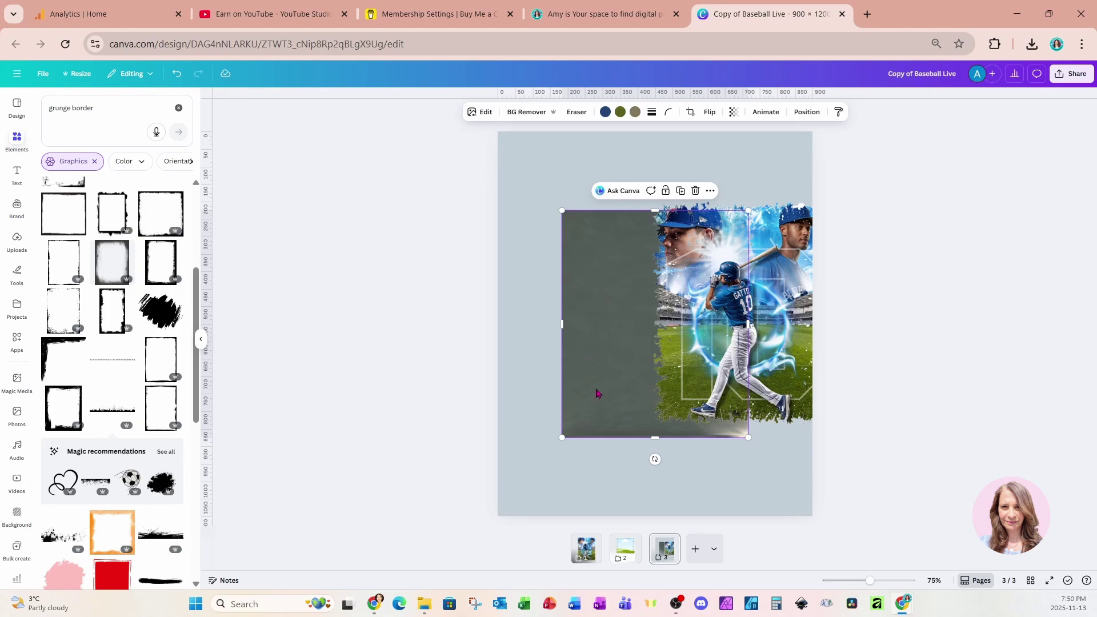
left_click_drag(587, 387, 523, 454)
key("Delete")
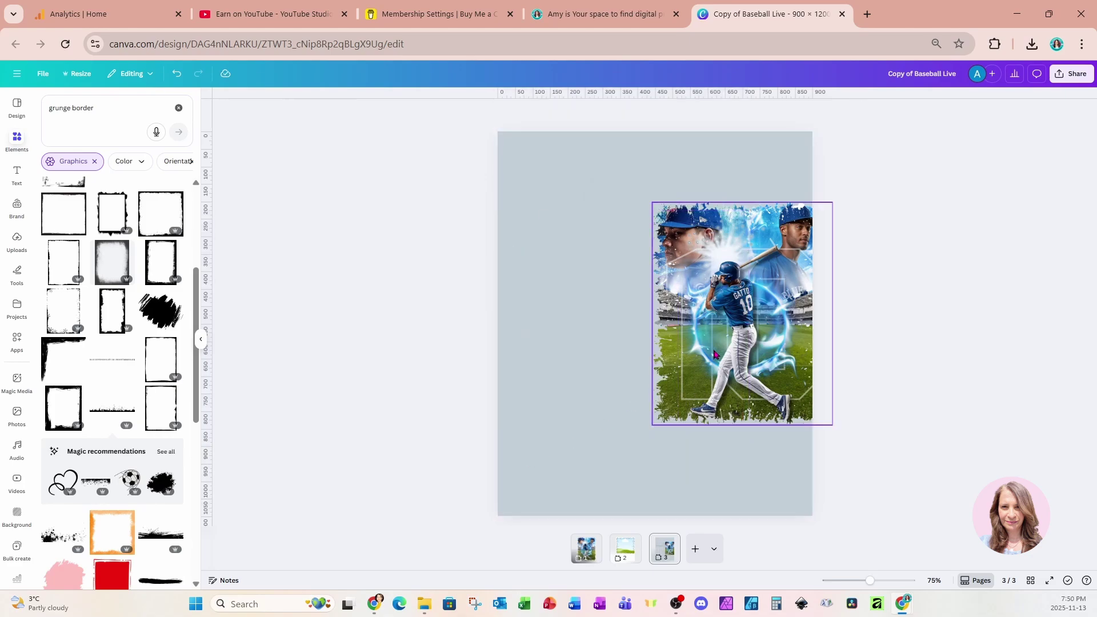
left_click_drag(717, 344, 576, 285)
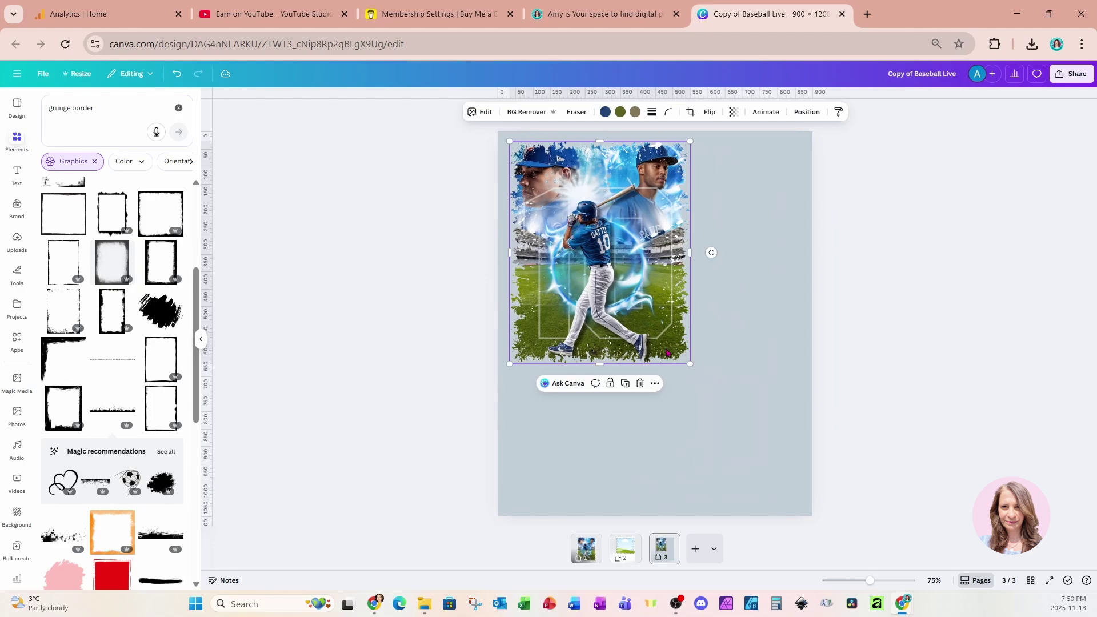
left_click_drag(689, 366, 805, 506)
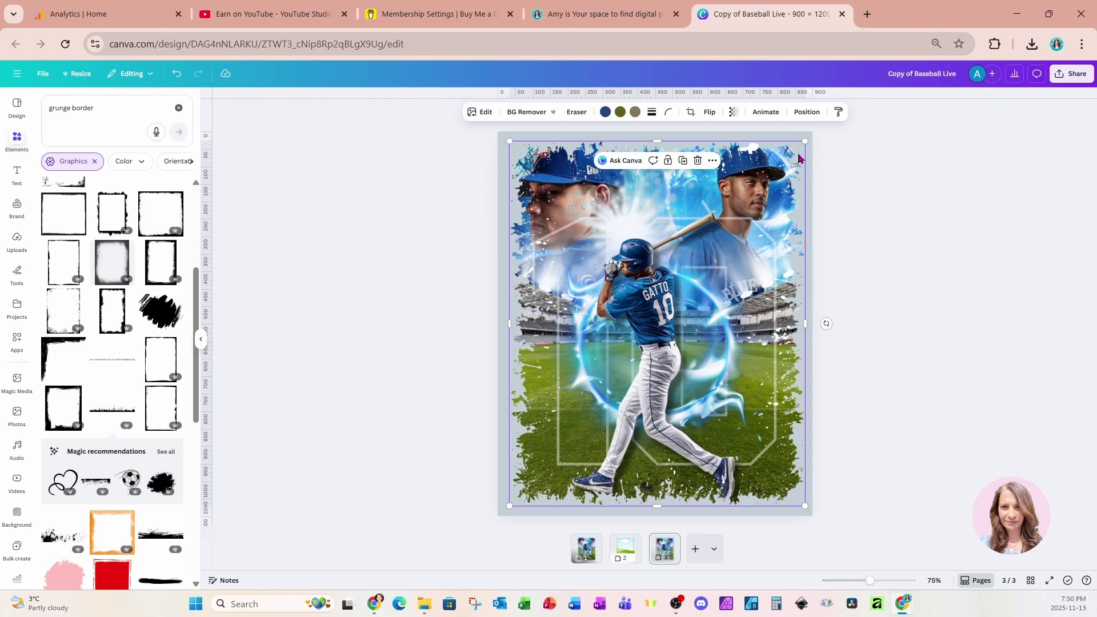
Bring up the Share download settings, then close them without downloading
left_click(1076, 74)
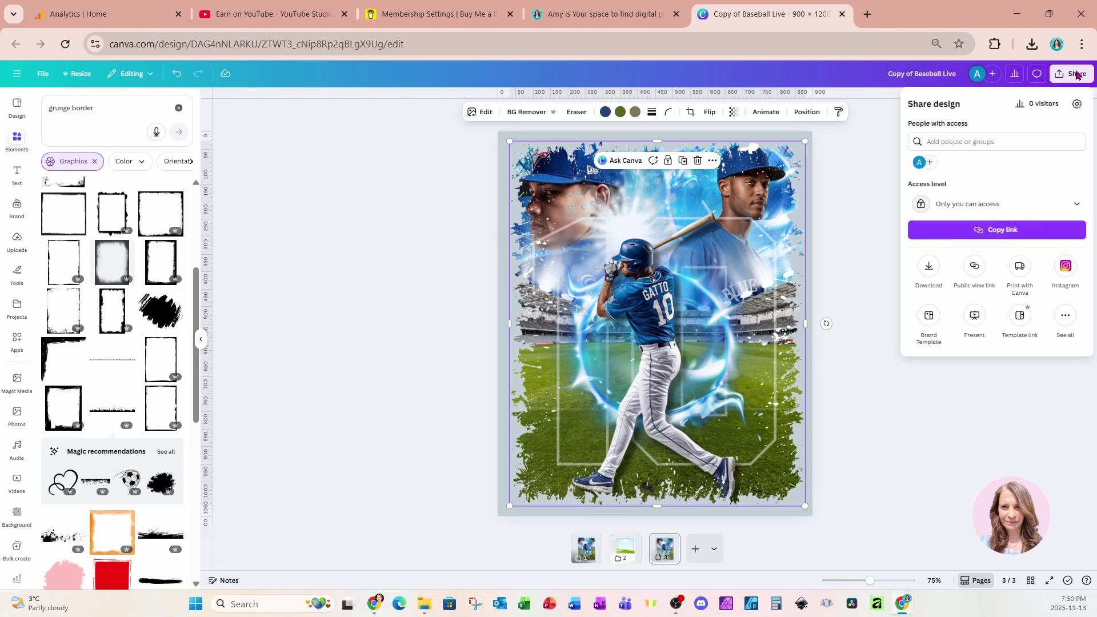
left_click(928, 267)
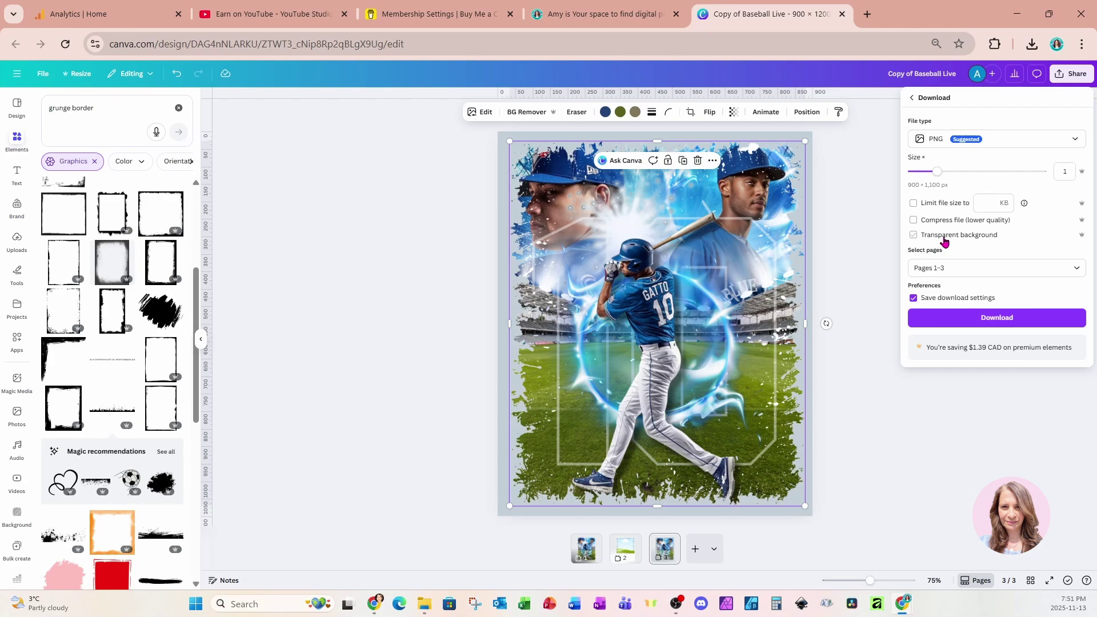
key("Escape")
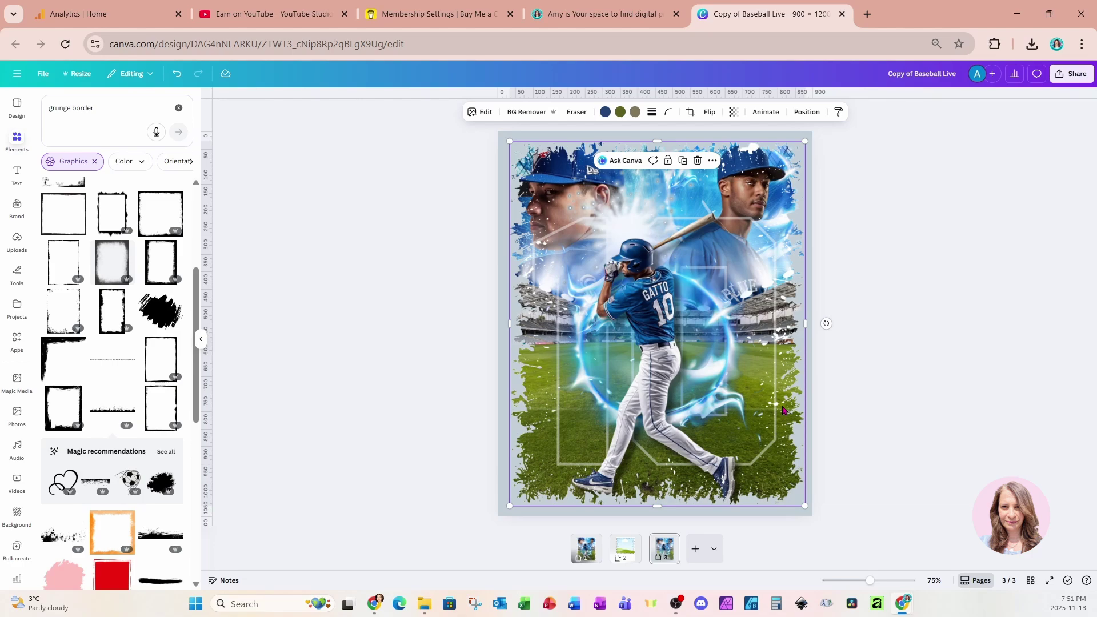
On page 2, stretch the sky-and-grass frame down to the page bottom and show the uploaded images
left_click(624, 555)
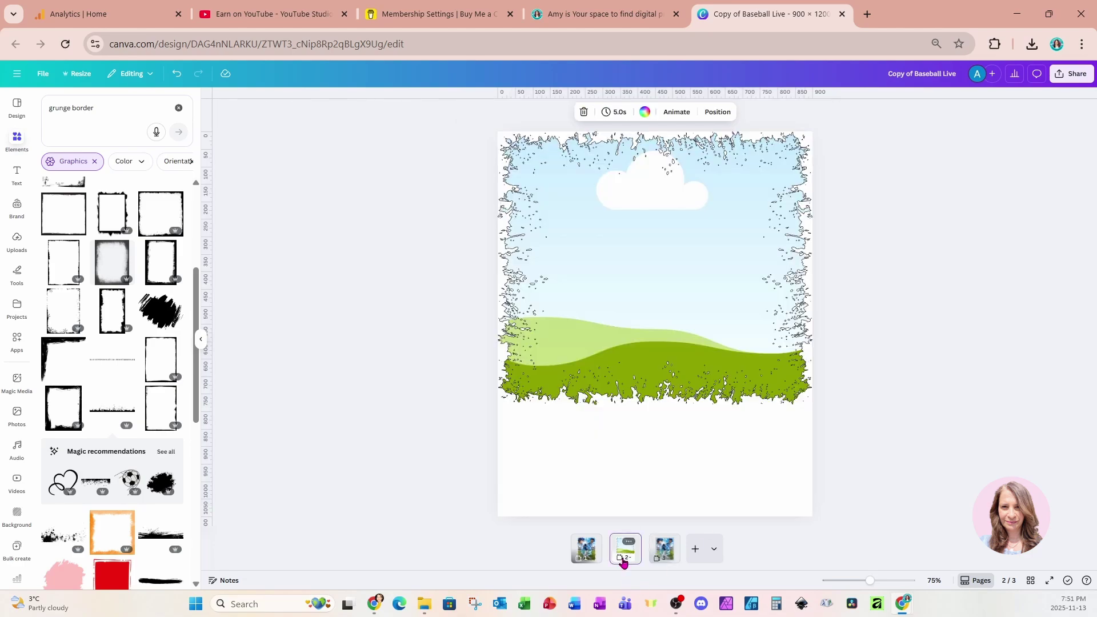
left_click(654, 326)
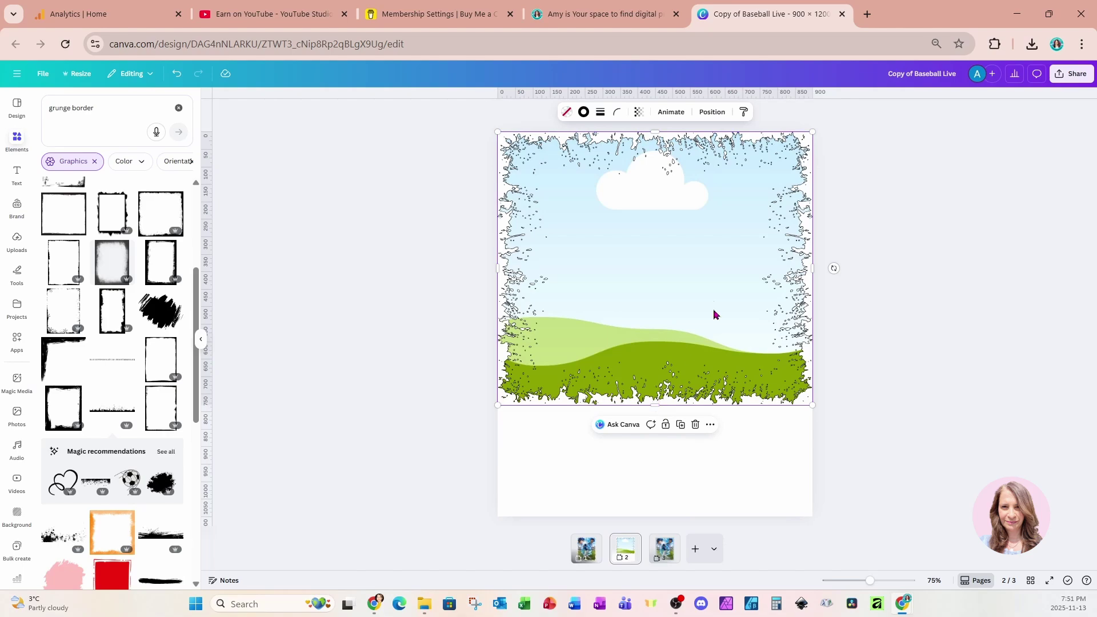
left_click_drag(655, 405, 653, 511)
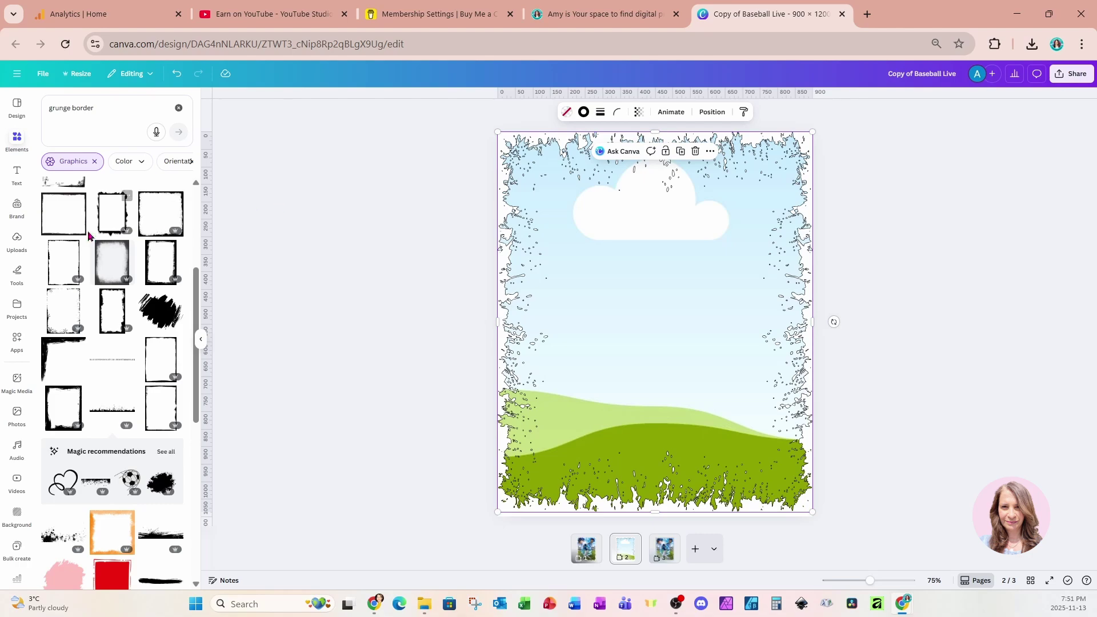
left_click(17, 240)
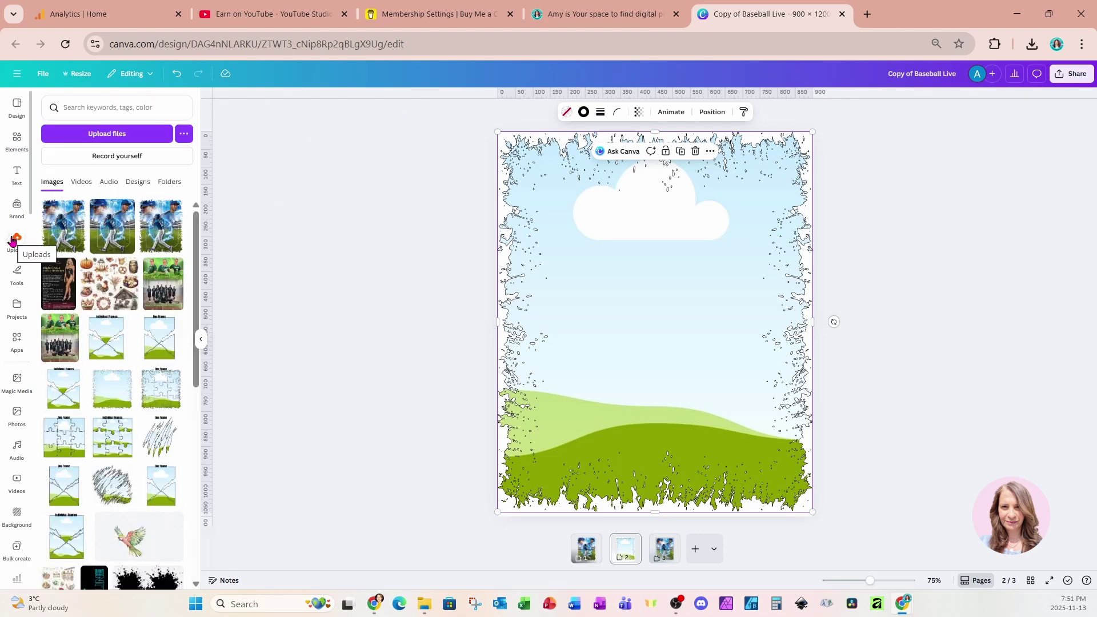
Add the uploaded baseball photo, set the frame's border style to none, and drop the photo into it
left_click(108, 233)
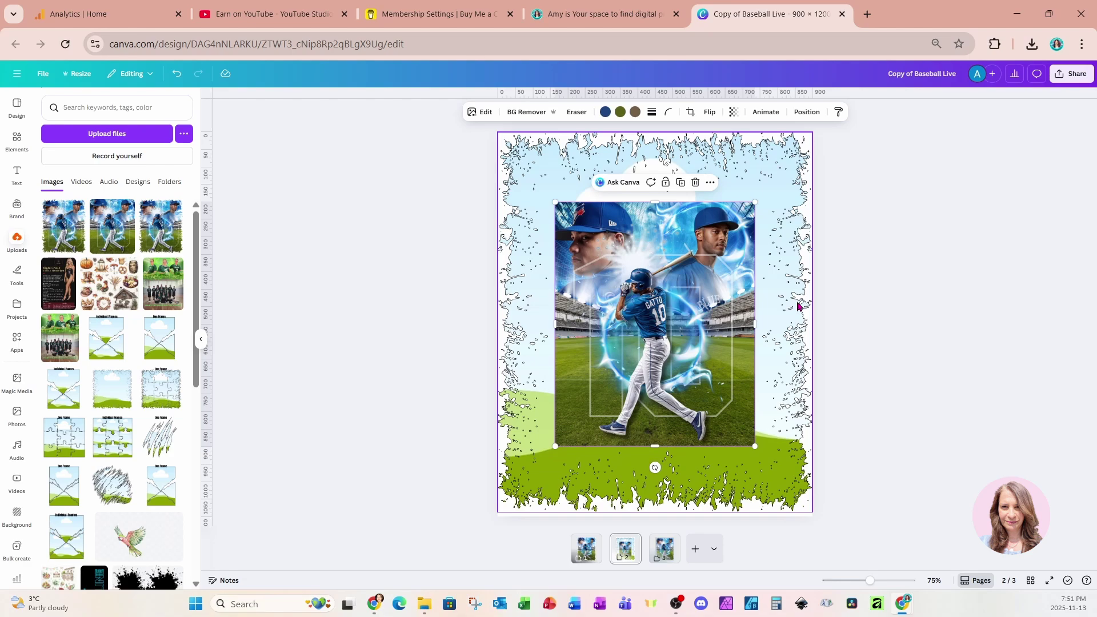
left_click(792, 180)
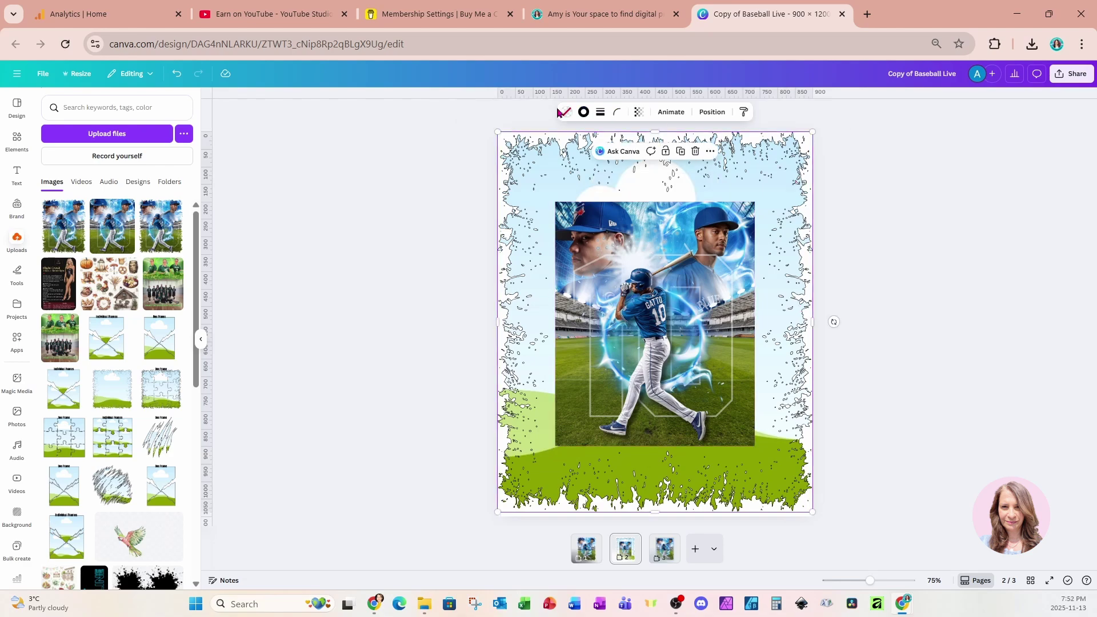
left_click(600, 112)
left_click(548, 141)
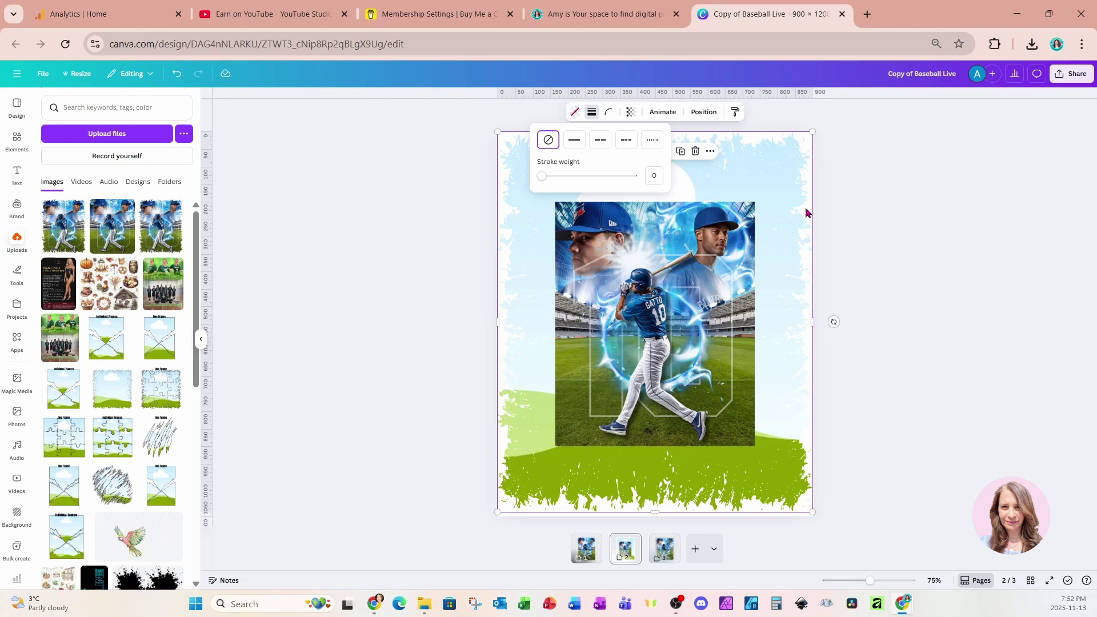
left_click(718, 424)
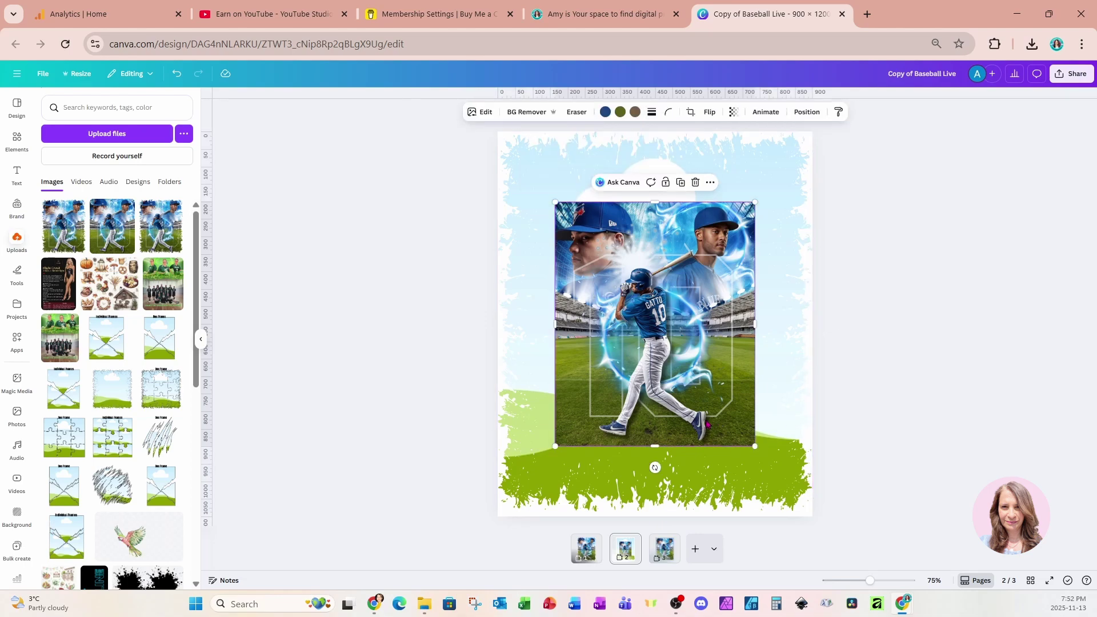
left_click_drag(706, 423, 707, 410)
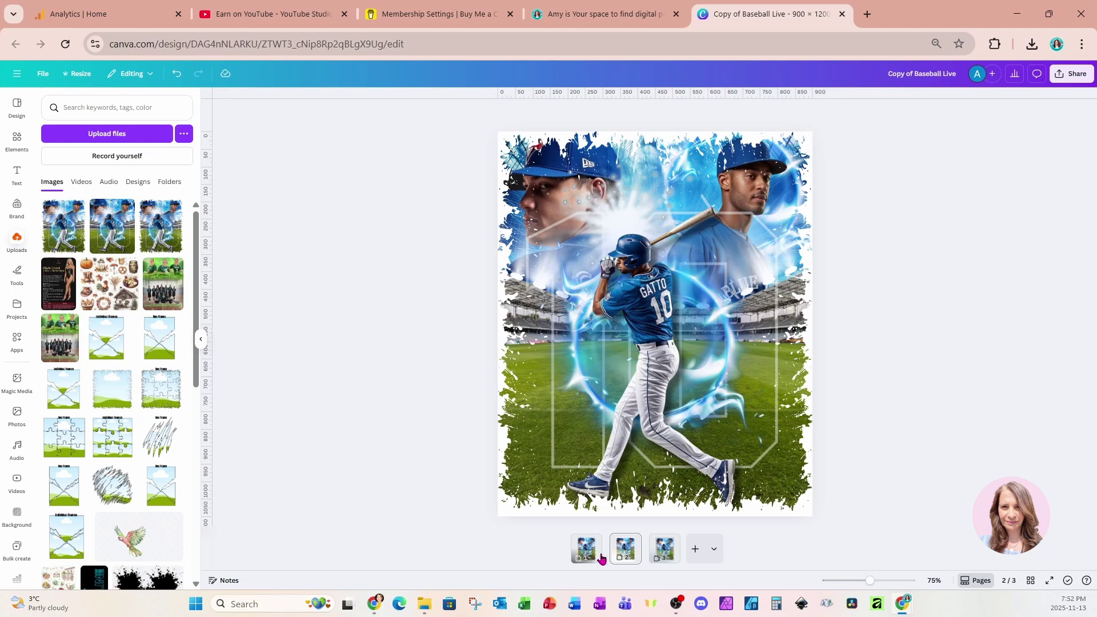
Select page 2, then scroll down to page 3 with the grunge-edged baseball cutout
left_click(627, 555)
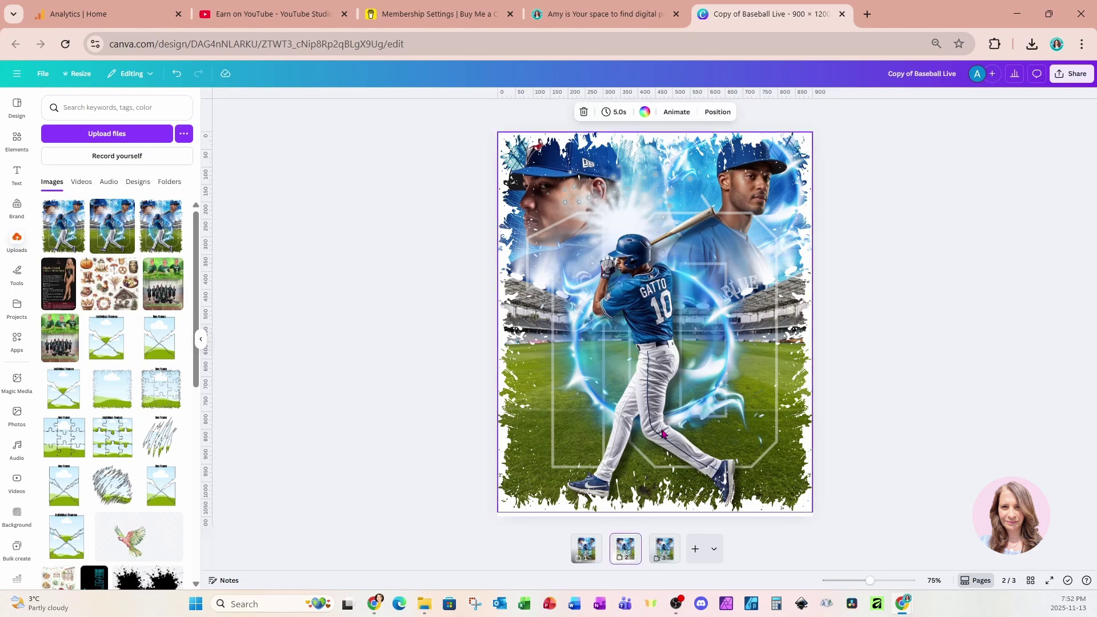
scroll(653, 366, "down", 1)
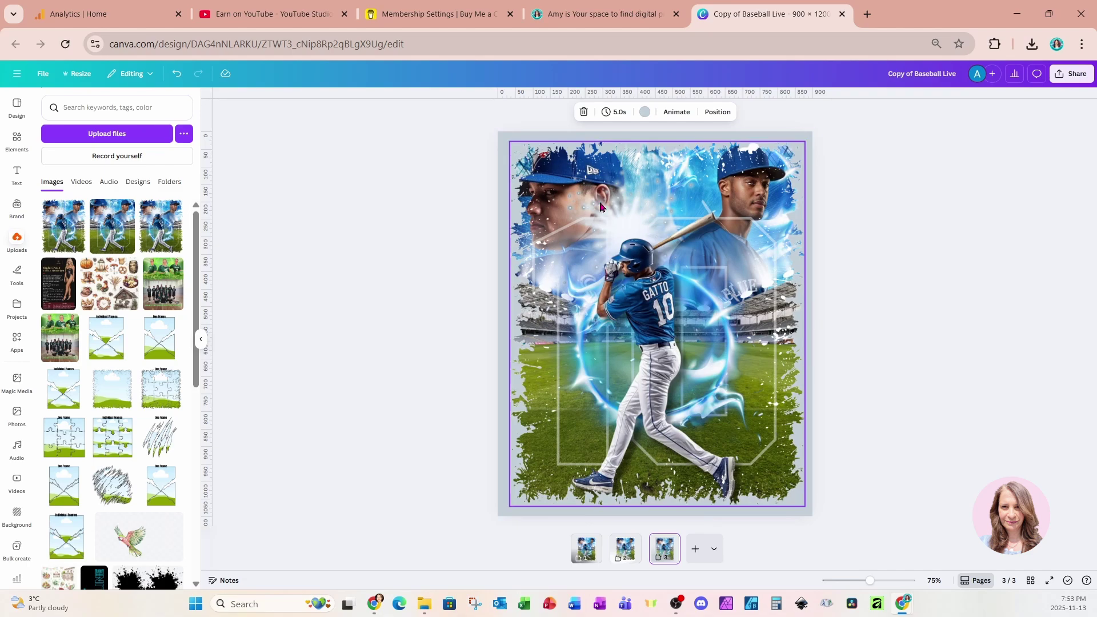